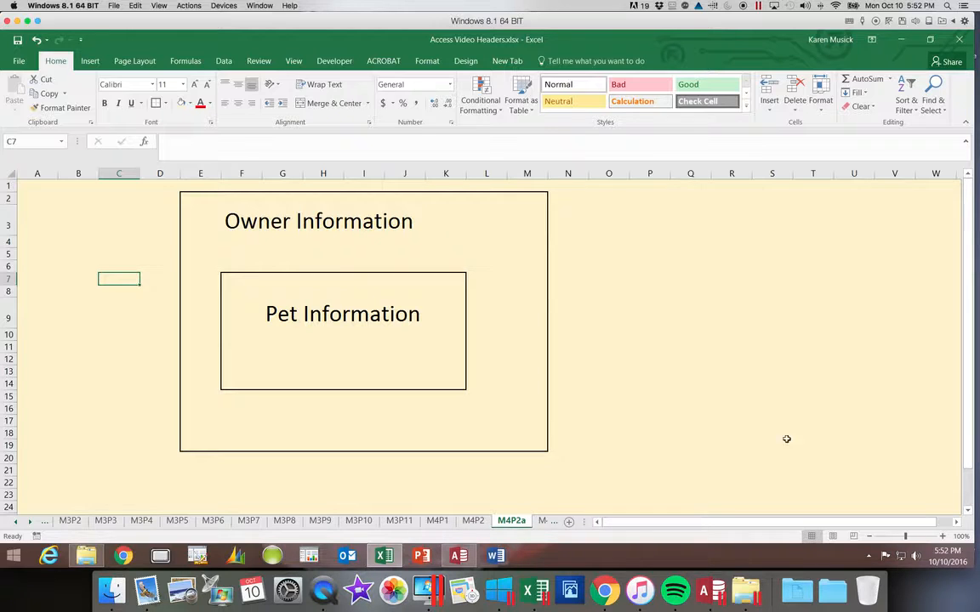
Step: Switch from Excel to the Riverview database in Access and review the relationships between its tables, closing the relationships view when done
{"action": "left_click", "coordinate": [905, 41]}
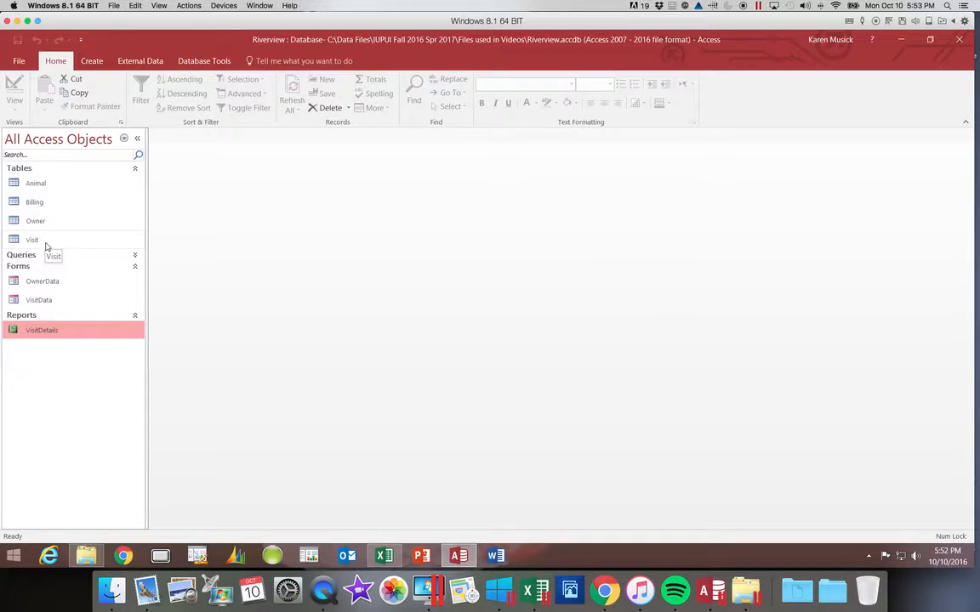
{"action": "left_click", "coordinate": [216, 65]}
{"action": "left_click", "coordinate": [143, 90]}
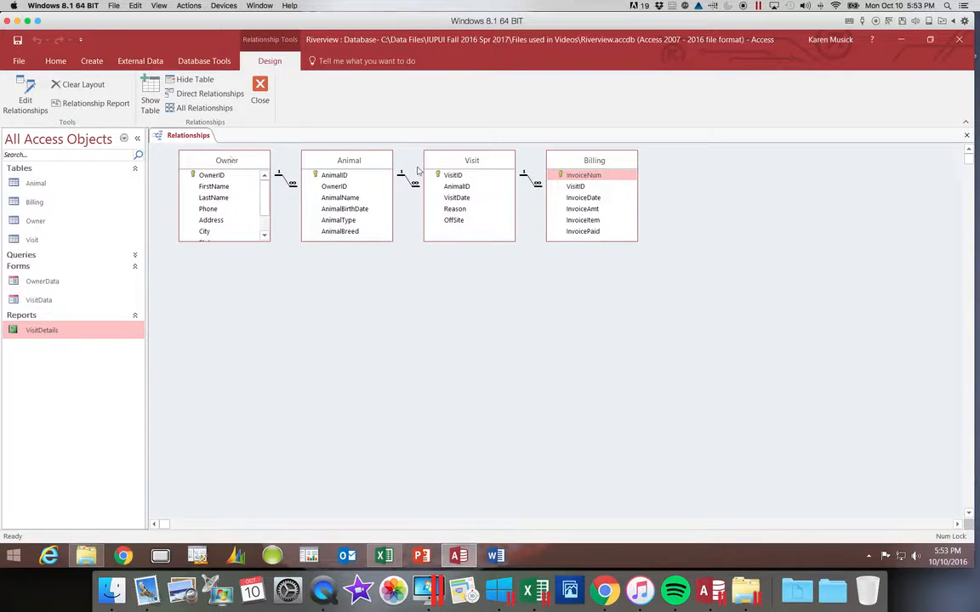
{"action": "left_click", "coordinate": [264, 89]}
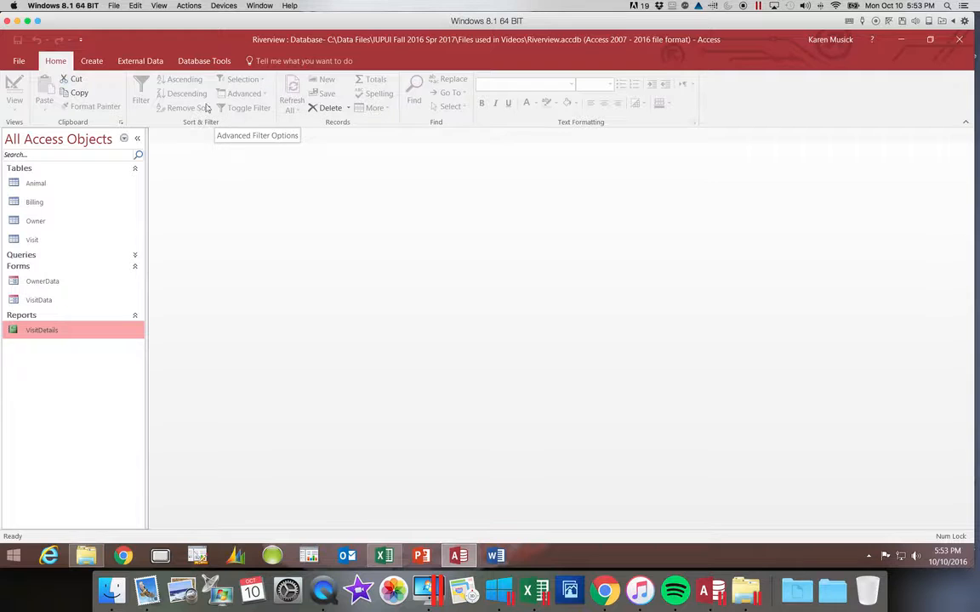
Step: Start the Form Wizard to create a new form
{"action": "left_click", "coordinate": [92, 63]}
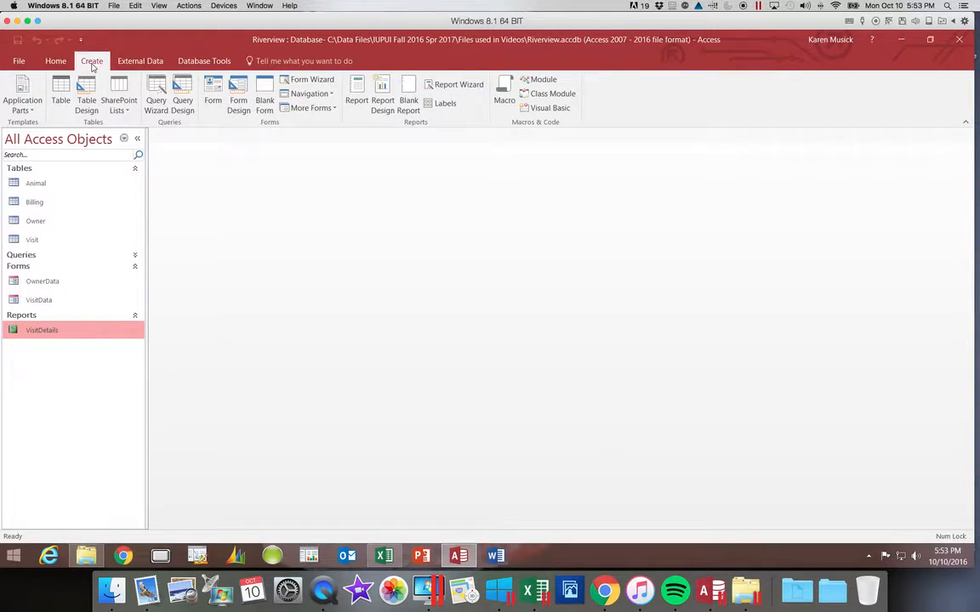
{"action": "left_click", "coordinate": [308, 80]}
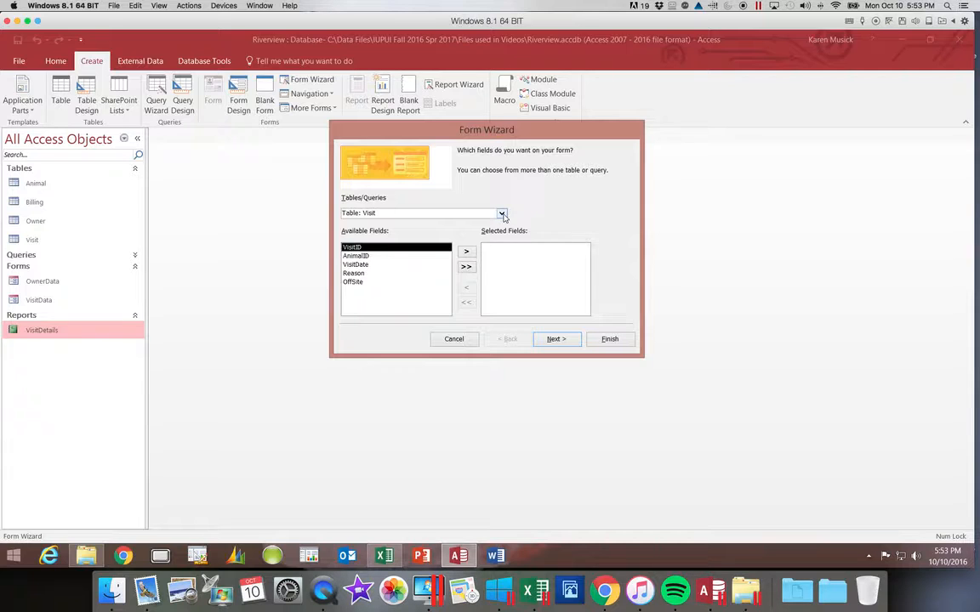
Step: Switch to the Excel workbook to check the sketch of pet information nested in owner information, and return to Access
{"action": "left_click", "coordinate": [384, 557]}
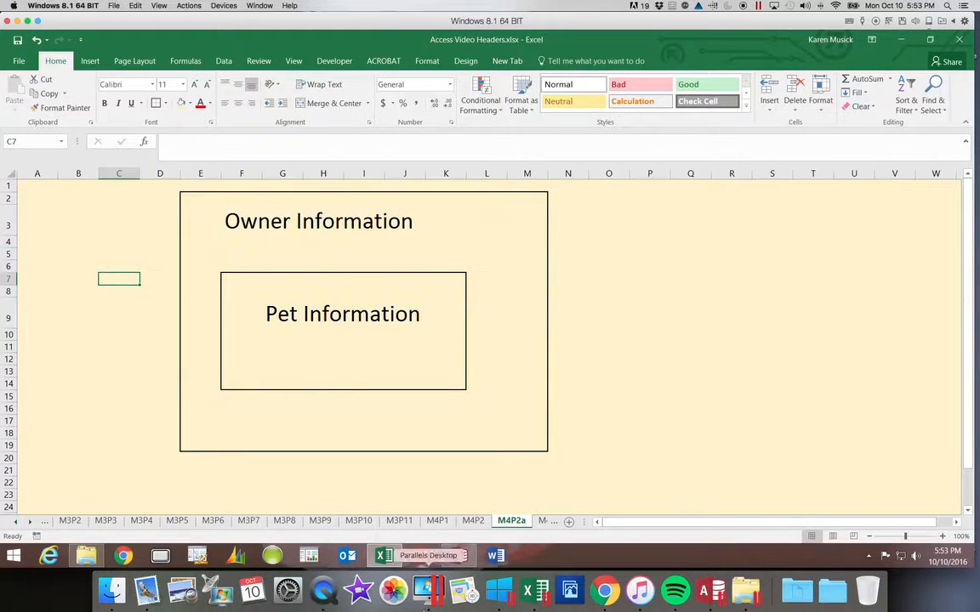
{"action": "left_click", "coordinate": [422, 561]}
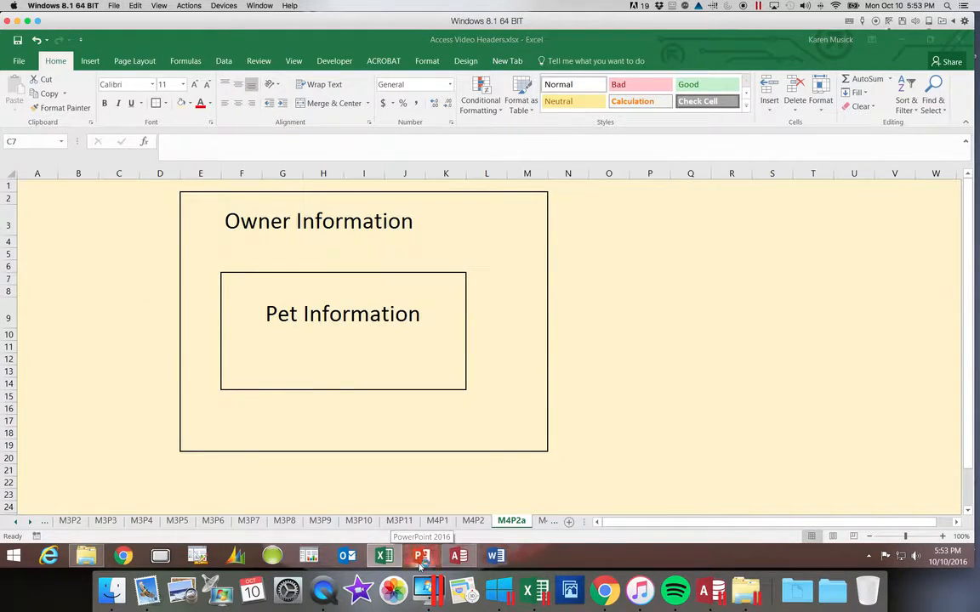
{"action": "left_click", "coordinate": [454, 557]}
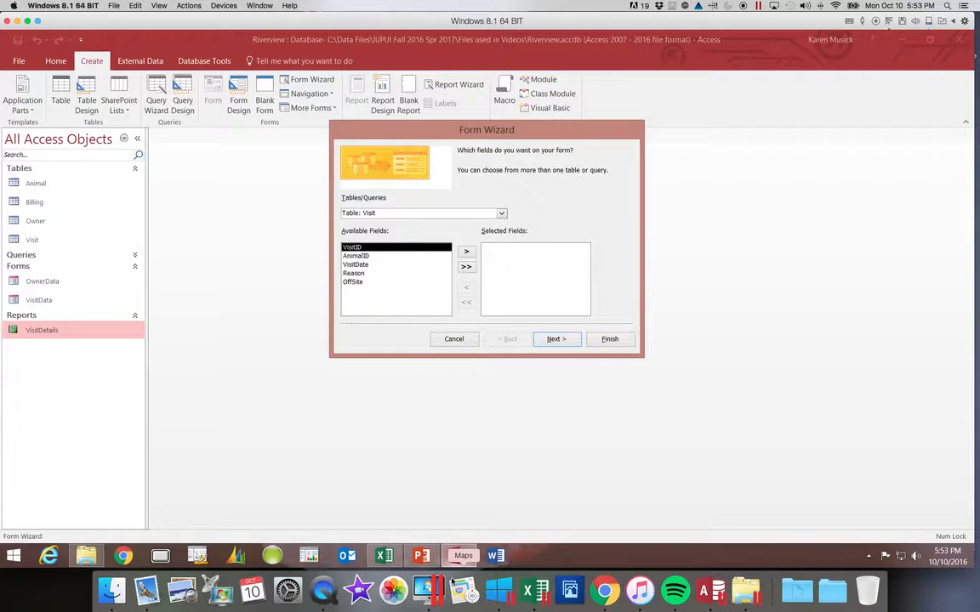
{"action": "mouse_move", "coordinate": [460, 561]}
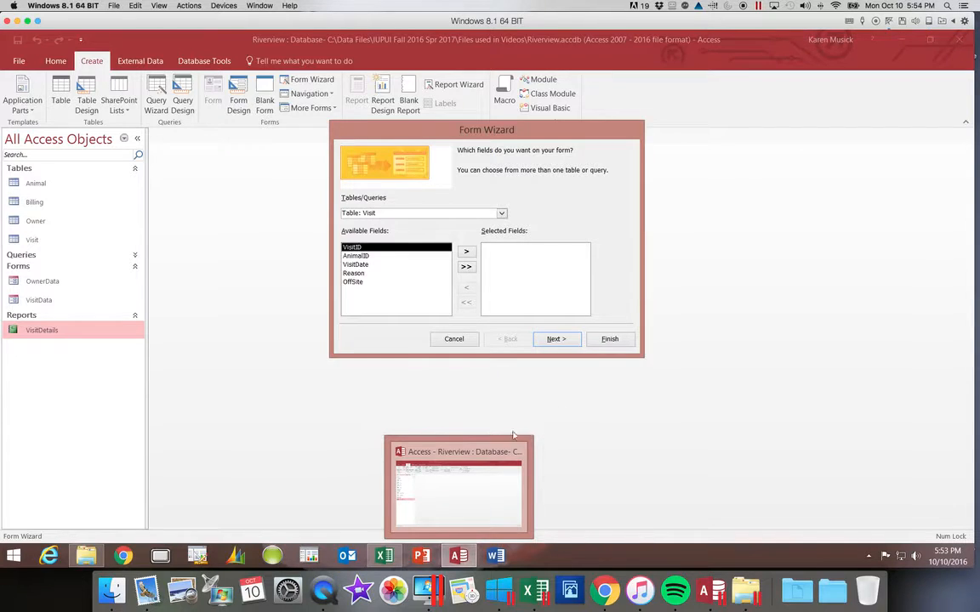
{"action": "left_click", "coordinate": [585, 441]}
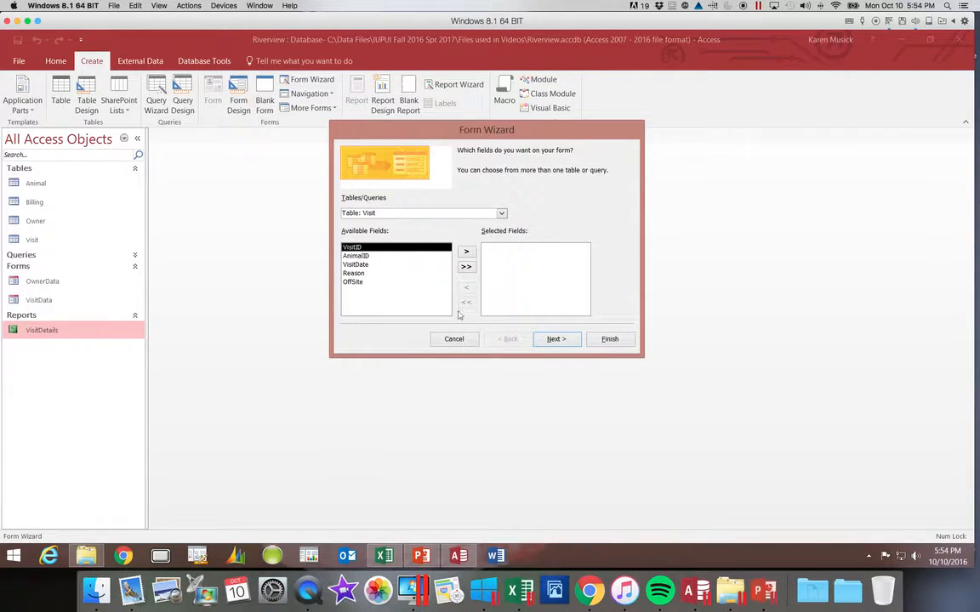
Step: Add the OwnerID, FirstName, LastName, Phone and Email fields from the Owner table to the form
{"action": "left_click", "coordinate": [502, 214]}
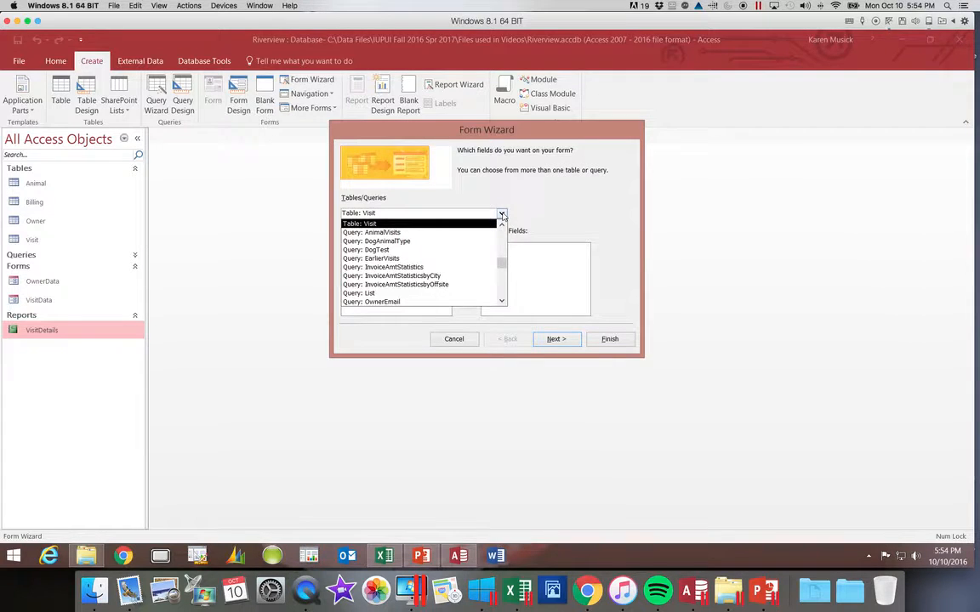
{"action": "scroll", "coordinate": [505, 242], "scroll_direction": "up", "scroll_amount": 1}
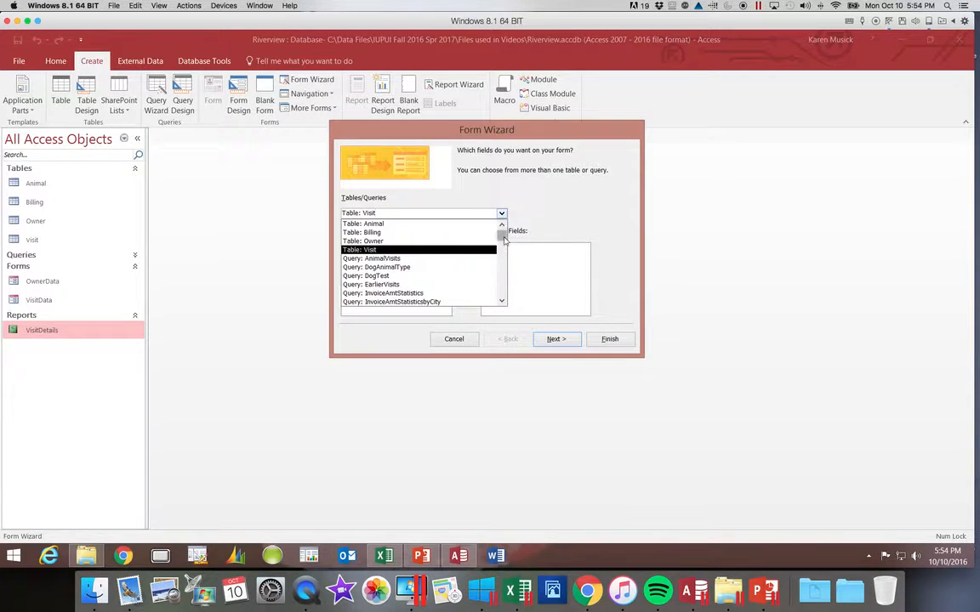
{"action": "left_click", "coordinate": [430, 240]}
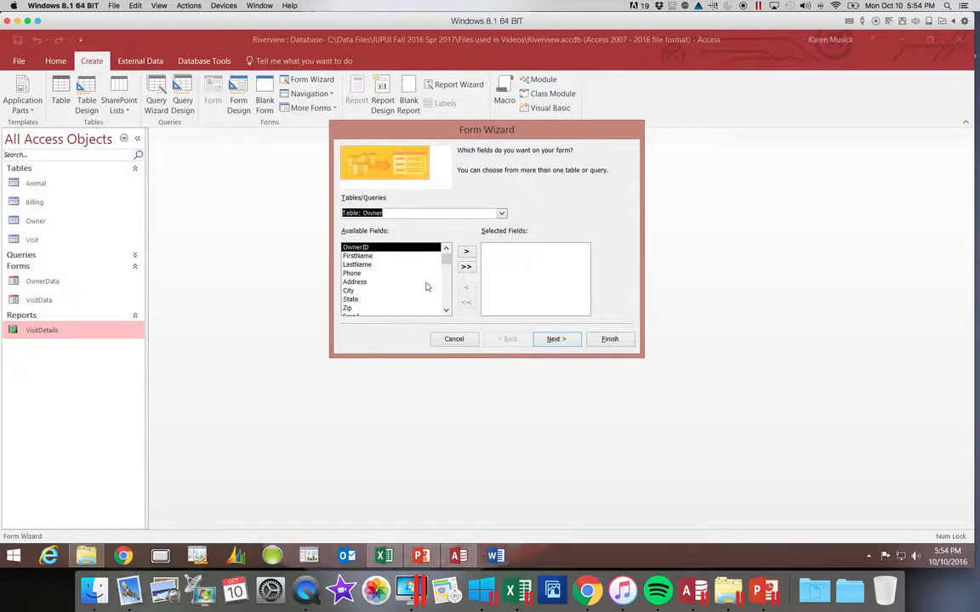
{"action": "left_click", "coordinate": [467, 254]}
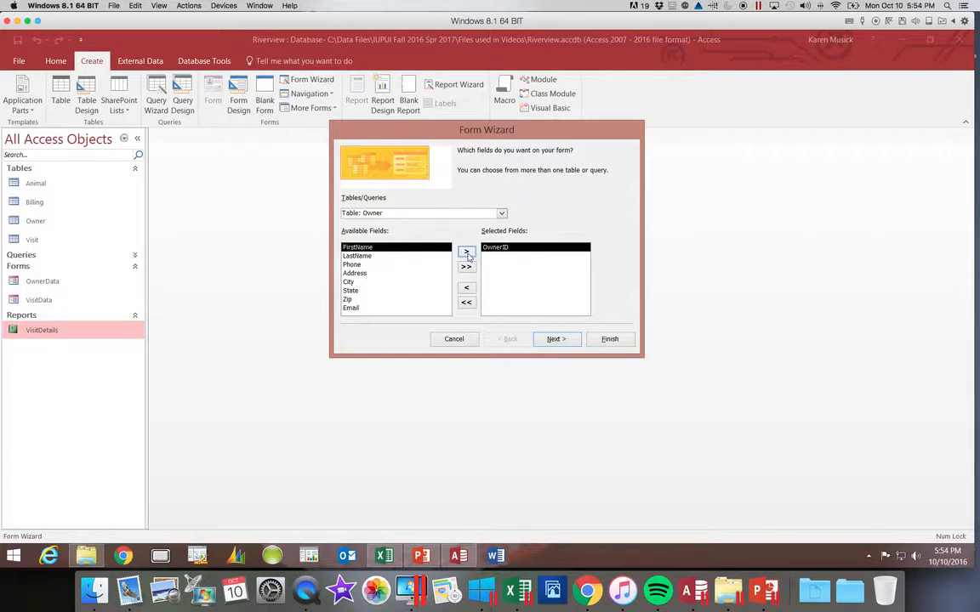
{"action": "left_click", "coordinate": [466, 253]}
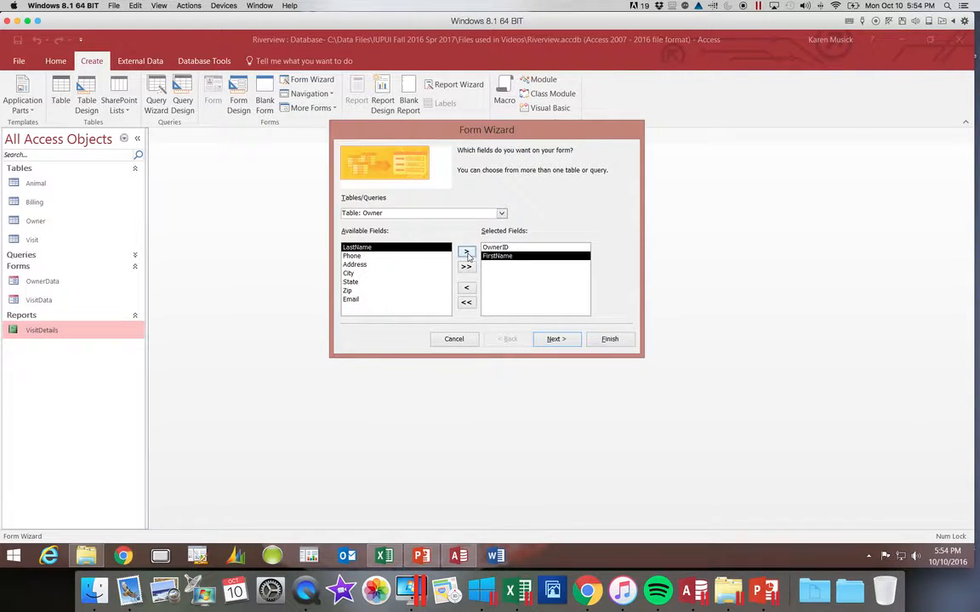
{"action": "left_click", "coordinate": [466, 254]}
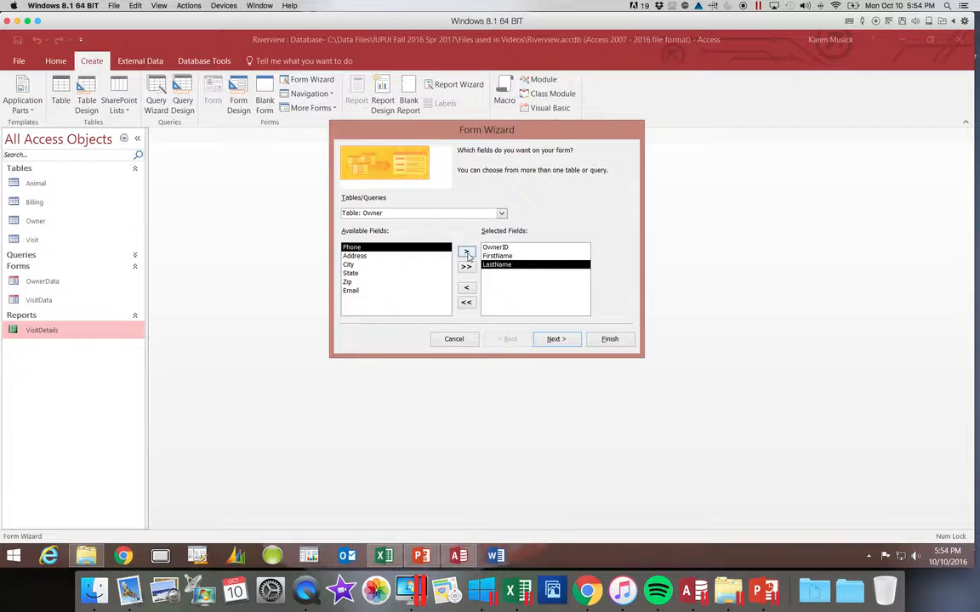
{"action": "left_click", "coordinate": [467, 253]}
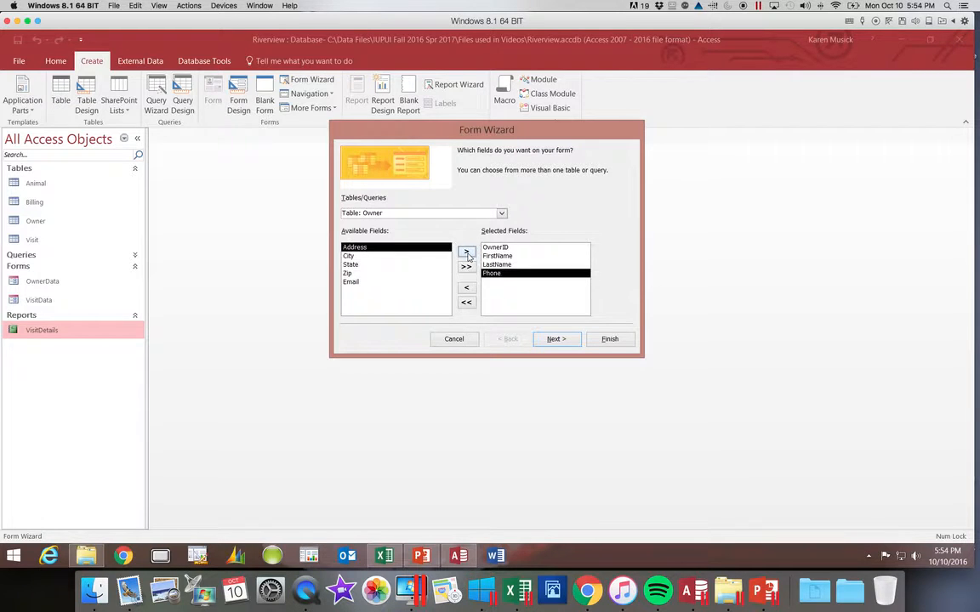
{"action": "left_click", "coordinate": [390, 282]}
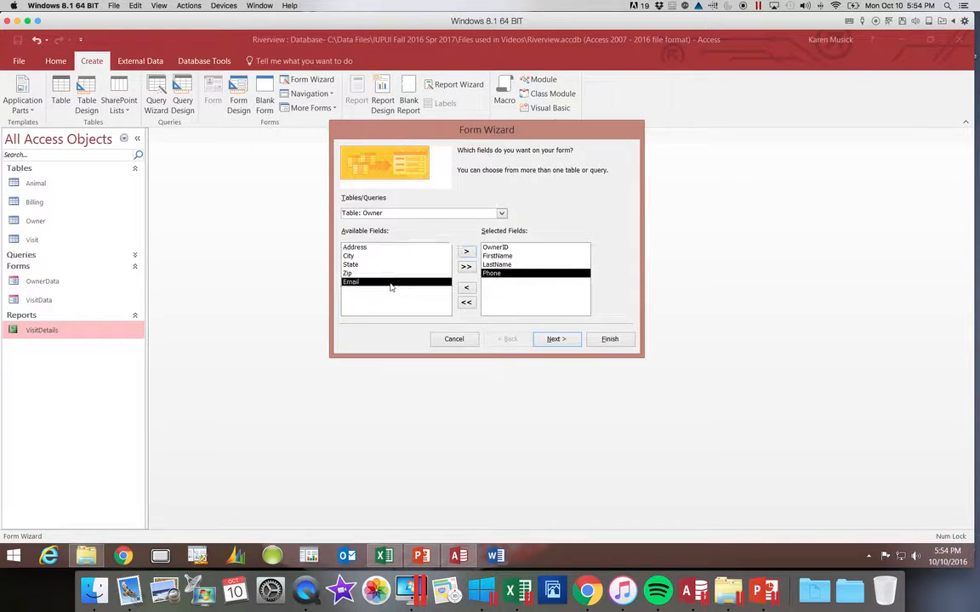
{"action": "left_click", "coordinate": [467, 254]}
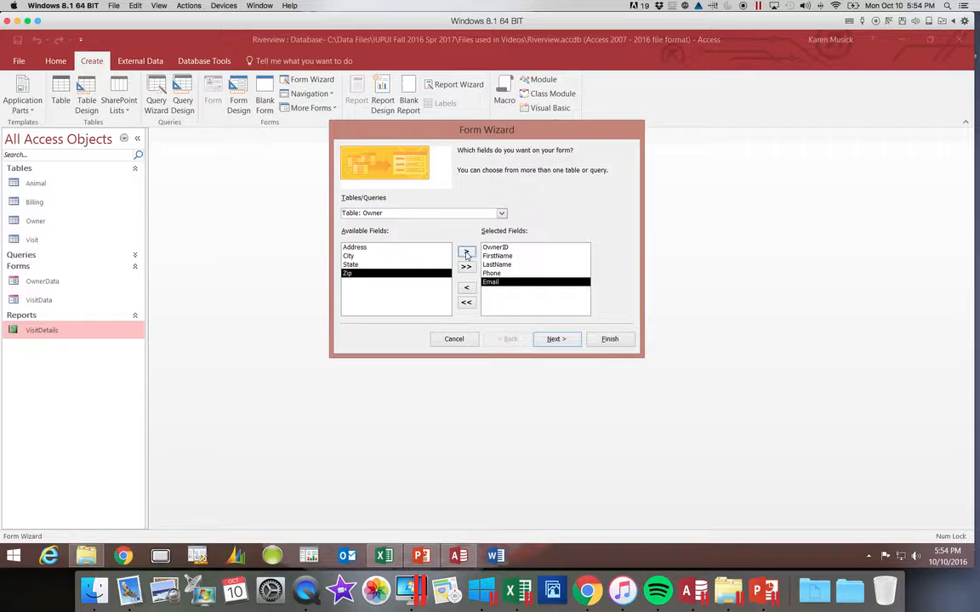
Step: Add all fields of the Animal table to the form's selected fields
{"action": "left_click", "coordinate": [501, 214]}
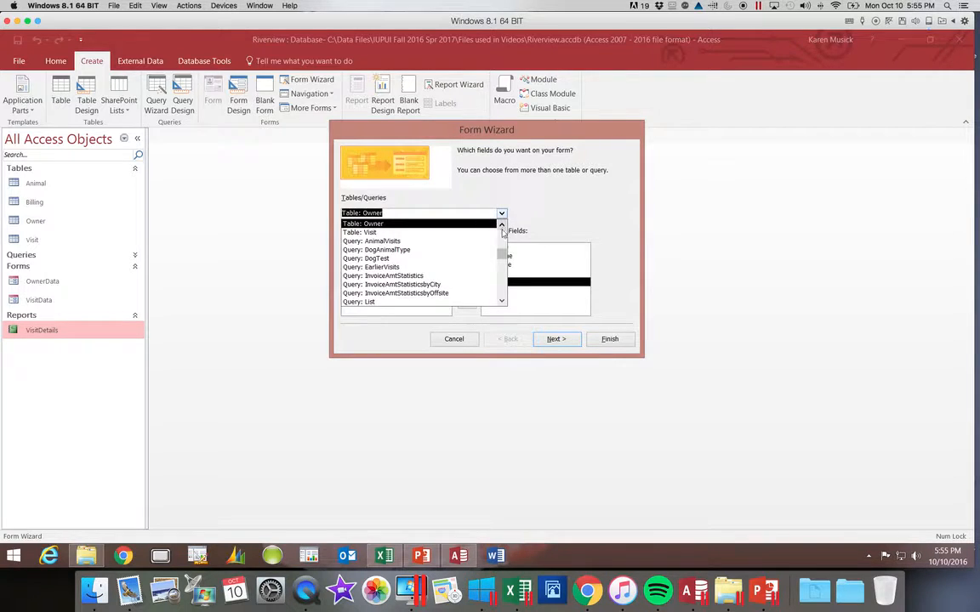
{"action": "left_click", "coordinate": [503, 241]}
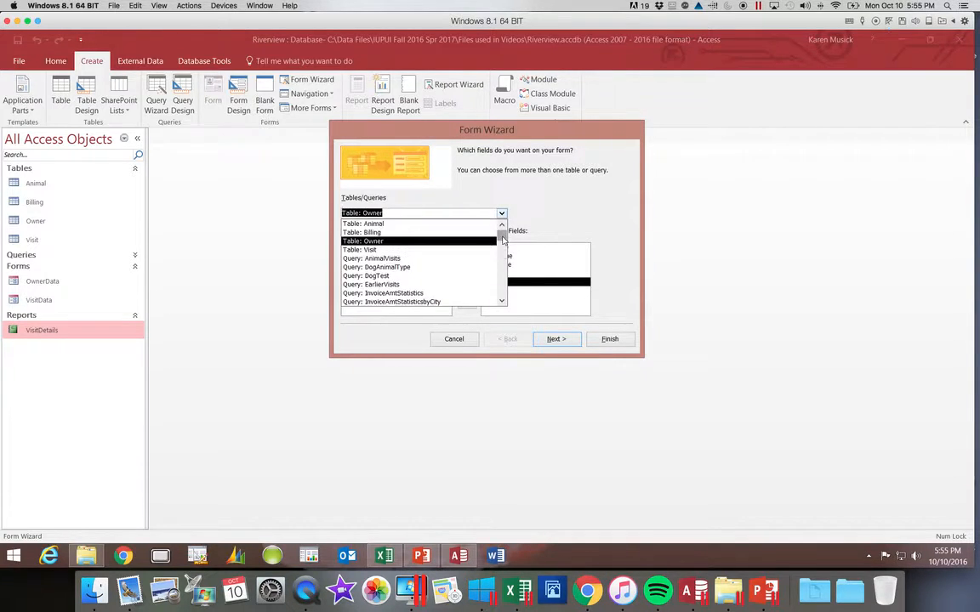
{"action": "left_click", "coordinate": [451, 224]}
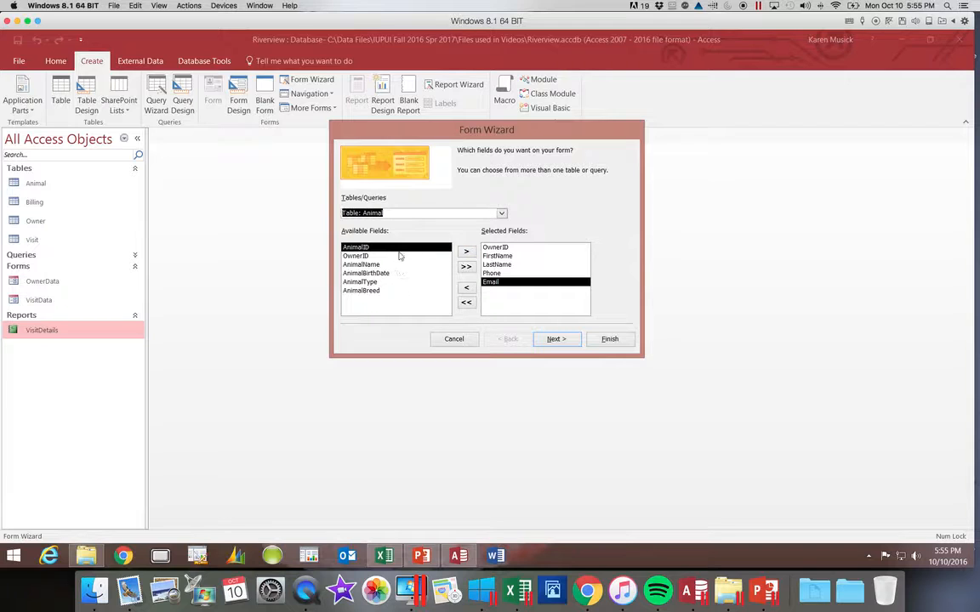
{"action": "left_click", "coordinate": [466, 267]}
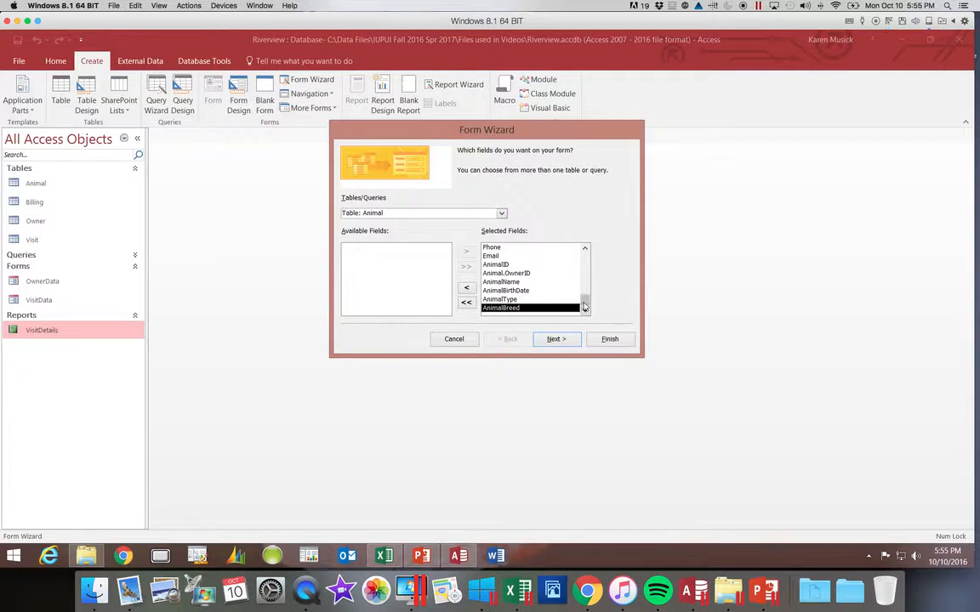
Step: Remove the duplicate Animal.OwnerID field from the form's selected fields
{"action": "left_click", "coordinate": [585, 249]}
{"action": "left_click", "coordinate": [586, 249]}
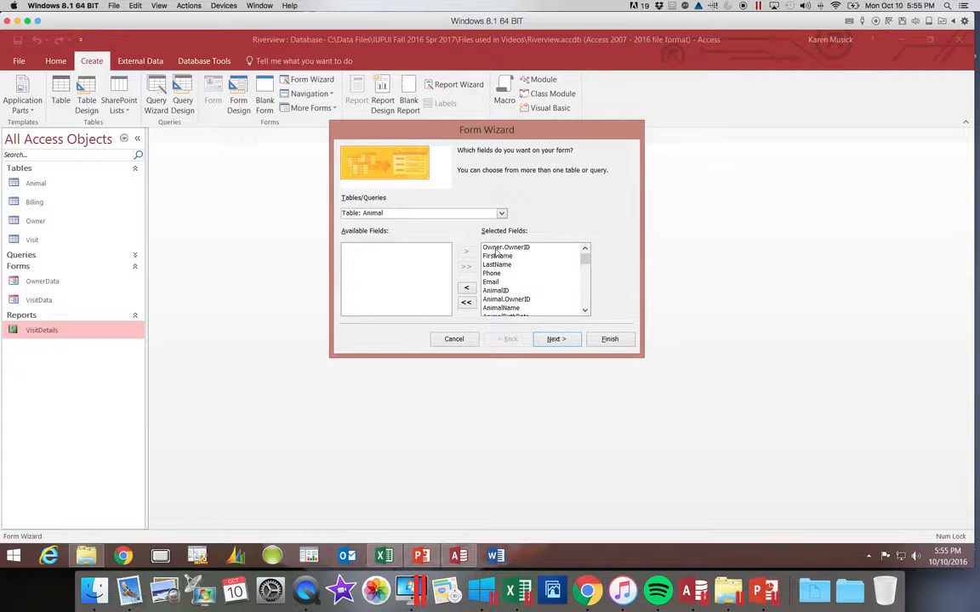
{"action": "left_click", "coordinate": [506, 300]}
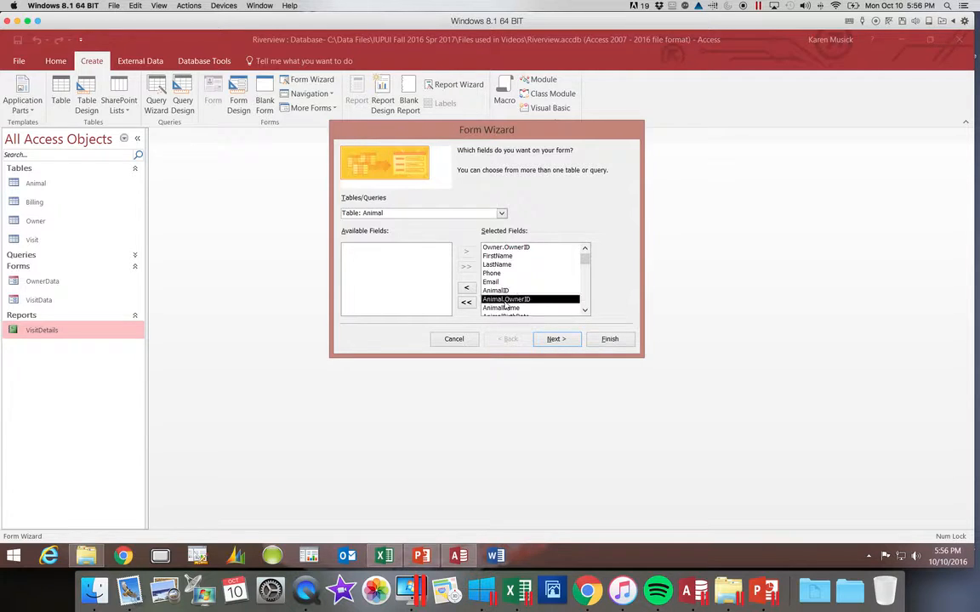
{"action": "left_click", "coordinate": [466, 288]}
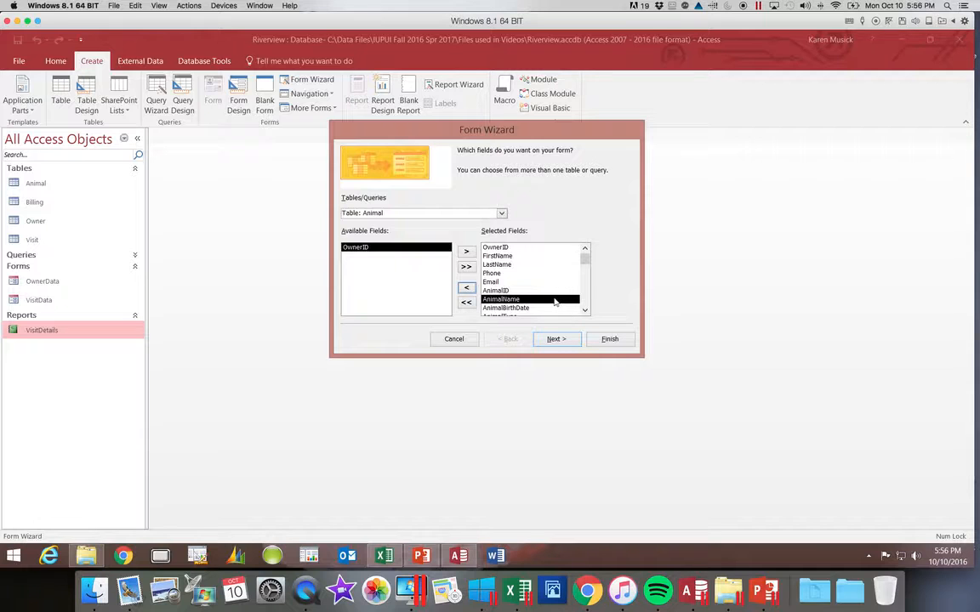
Step: Accept viewing the data by Owner as a form with subform, and use the Datasheet layout for the subform
{"action": "left_click", "coordinate": [559, 343]}
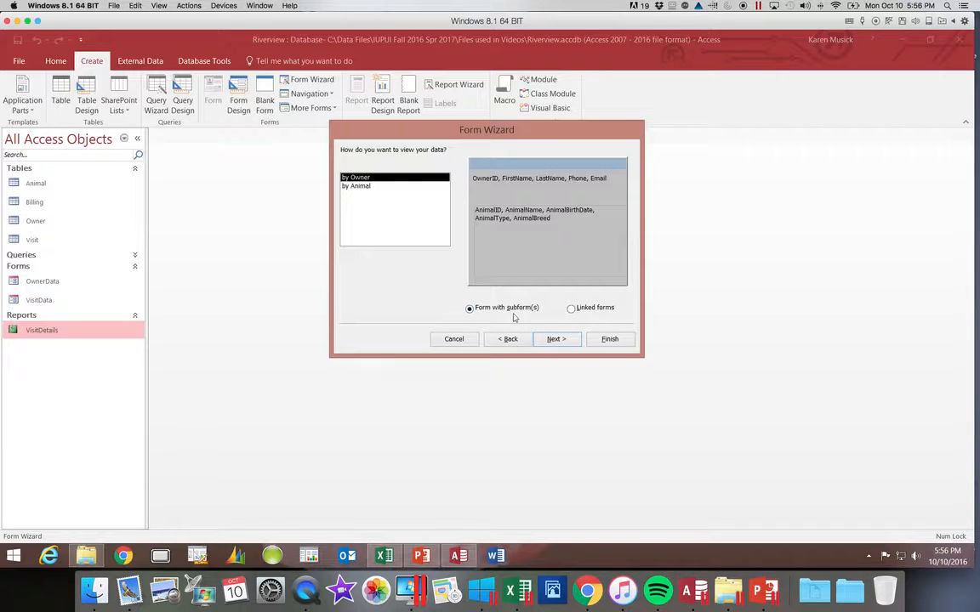
{"action": "left_click", "coordinate": [560, 342]}
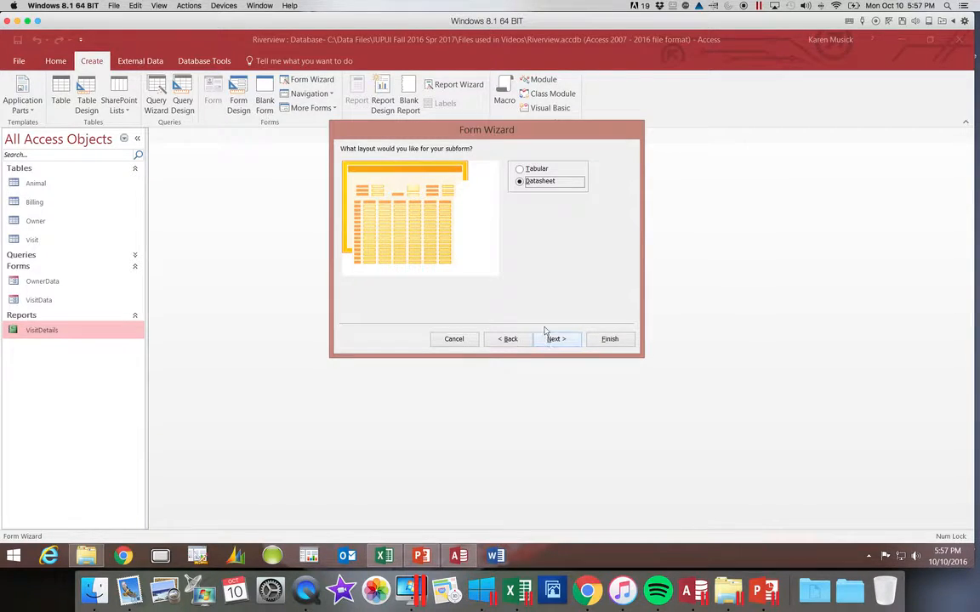
{"action": "left_click", "coordinate": [521, 168]}
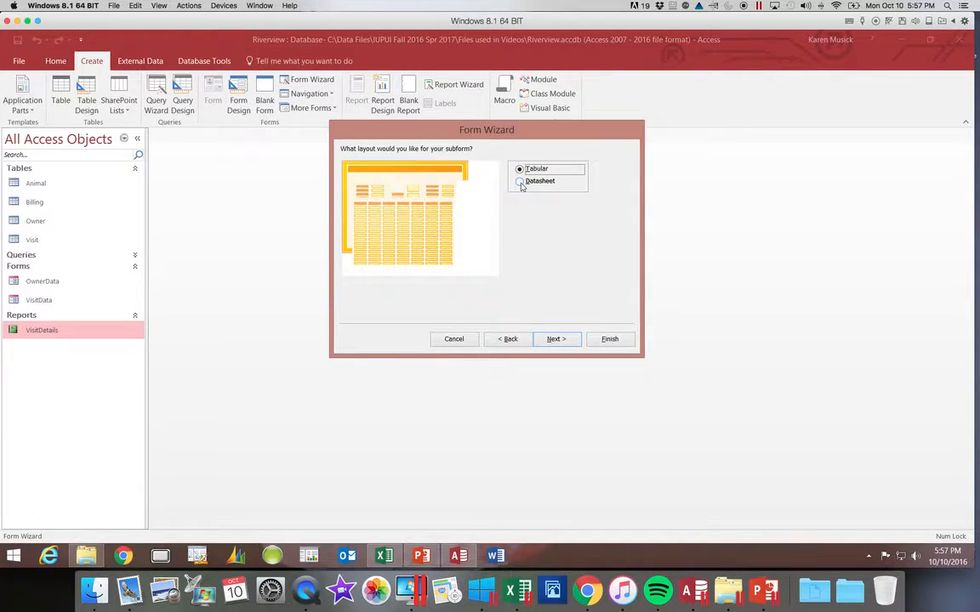
{"action": "left_click", "coordinate": [520, 182]}
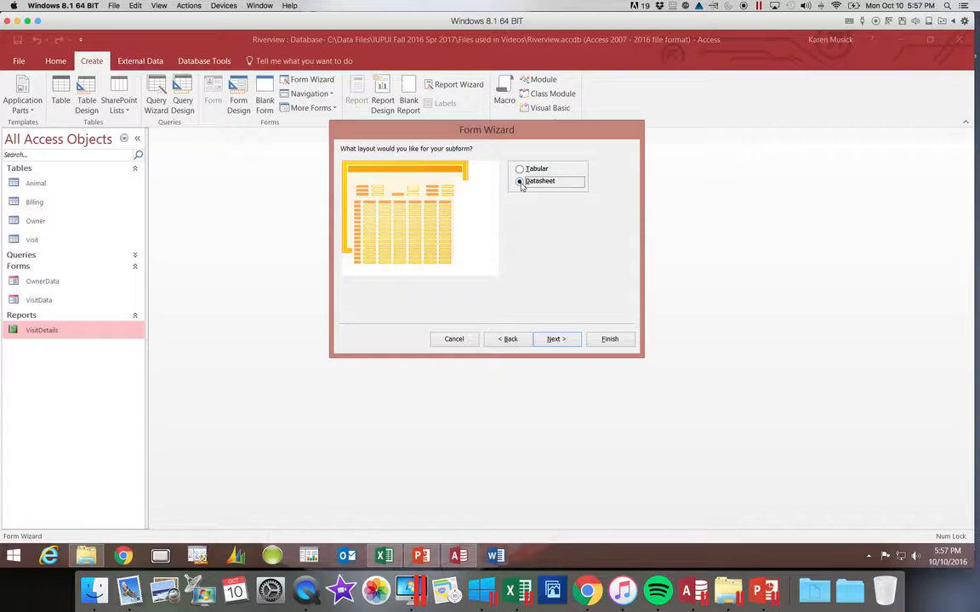
{"action": "left_click", "coordinate": [556, 340]}
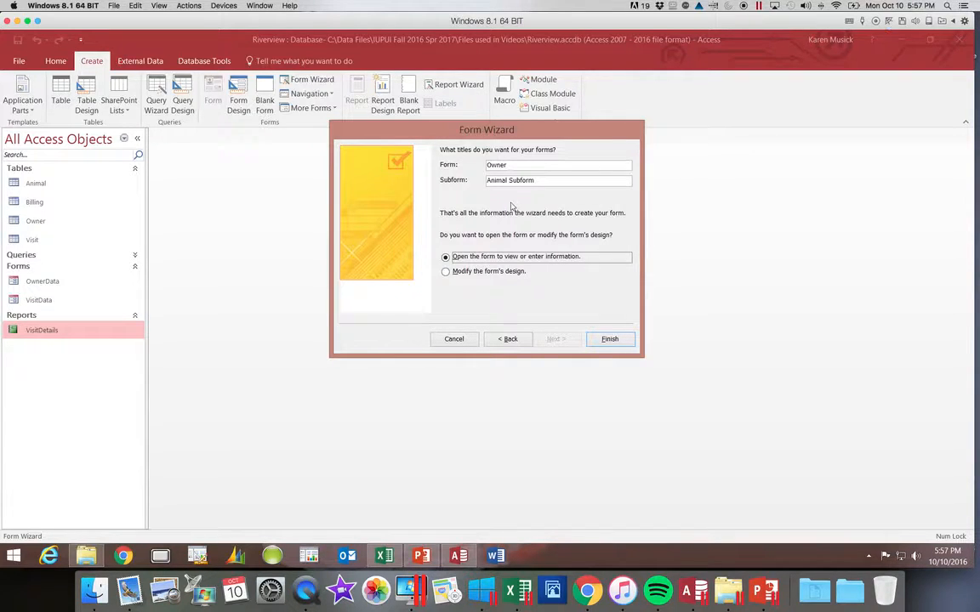
Step: Title the main form OwnerAnimals and the subform AnimalSubform
{"action": "left_click", "coordinate": [510, 166]}
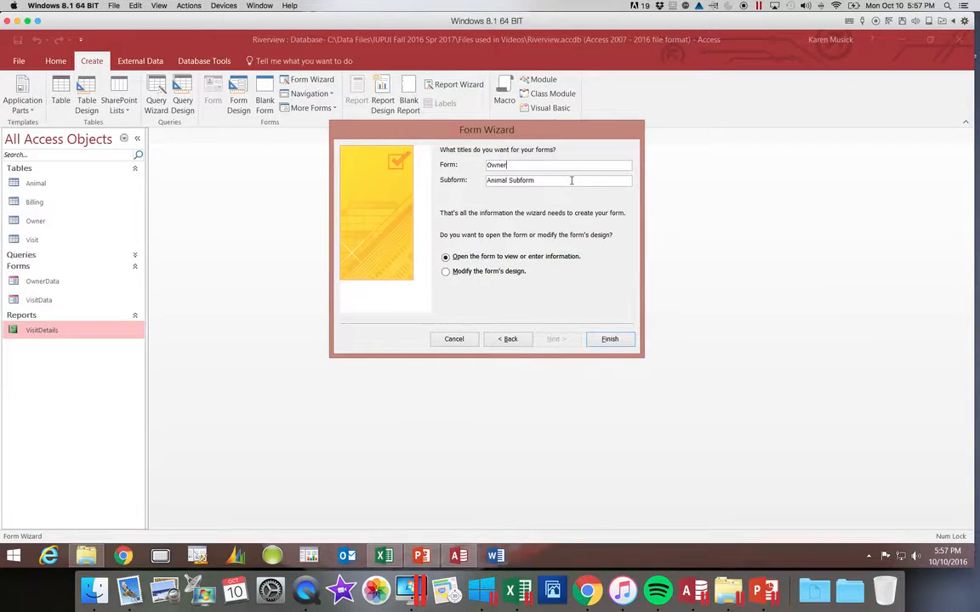
{"action": "type", "text": "Animals"}
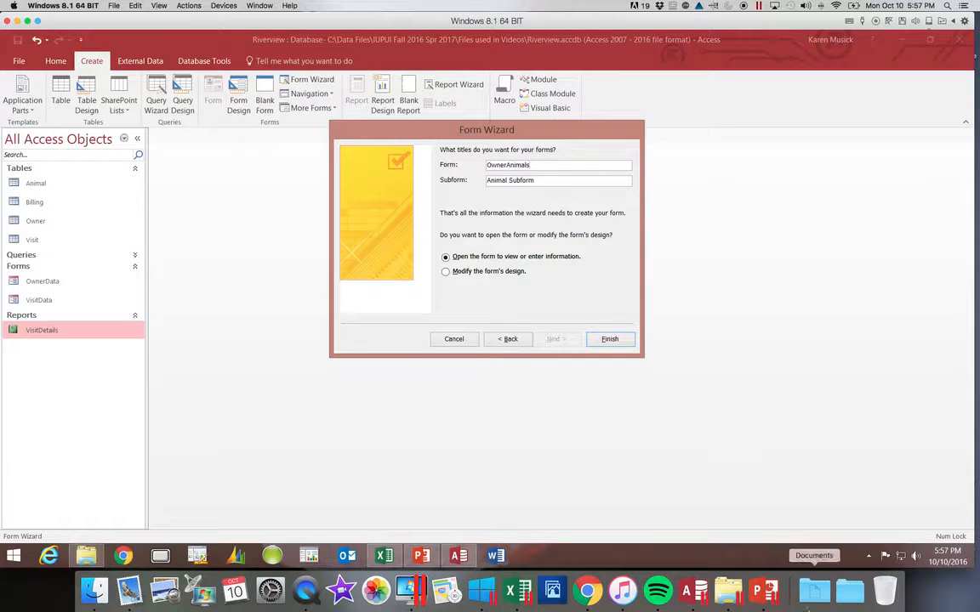
{"action": "left_click", "coordinate": [509, 181]}
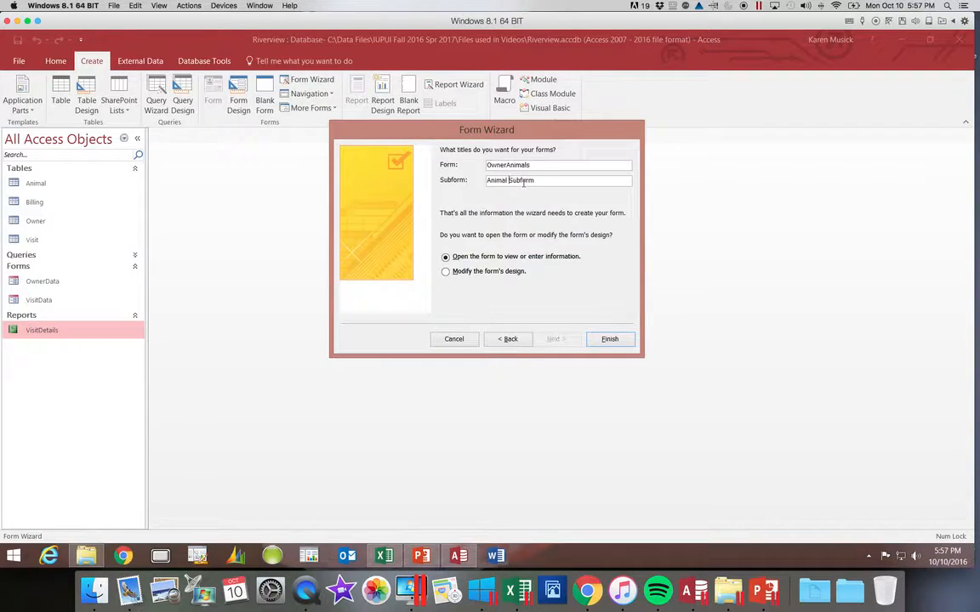
{"action": "key", "text": "BackSpace"}
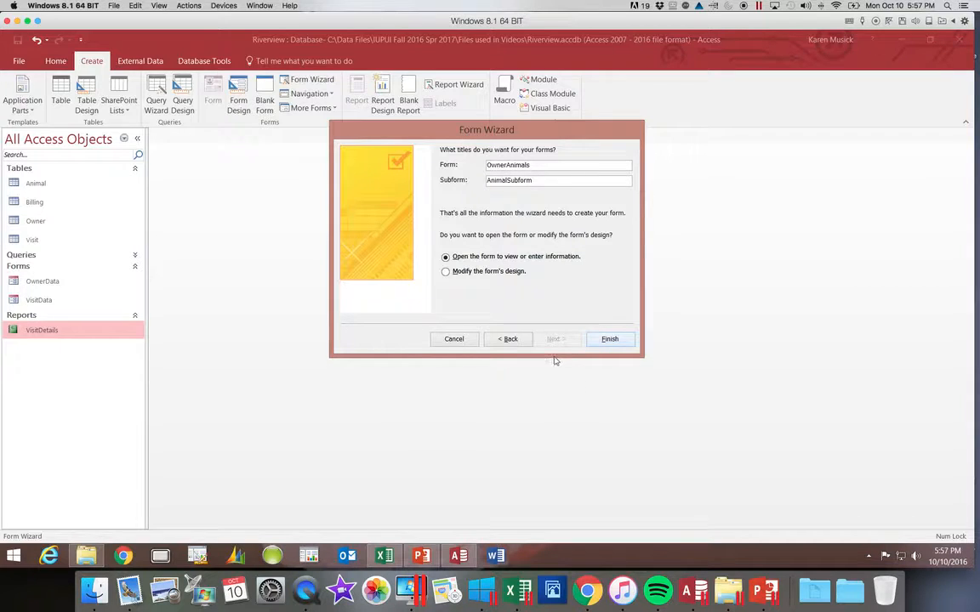
Step: Finish the wizard to open the OwnerAnimals form, and correct the misspelled first name in the first owner's record
{"action": "left_click", "coordinate": [610, 339]}
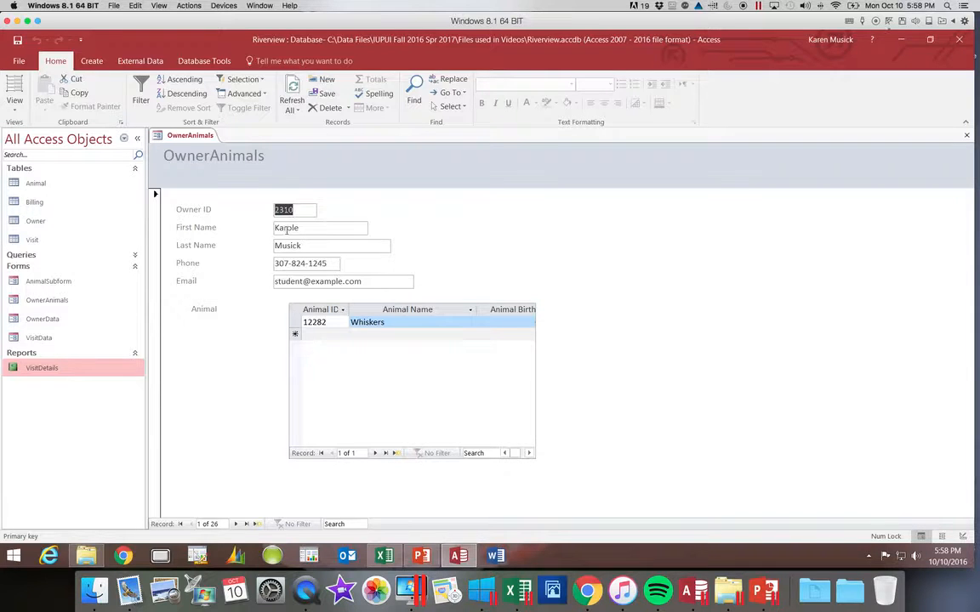
{"action": "left_click_drag", "start_coordinate": [287, 228], "coordinate": [302, 231]}
{"action": "type", "text": "ren"}
{"action": "key", "text": "Tab"}
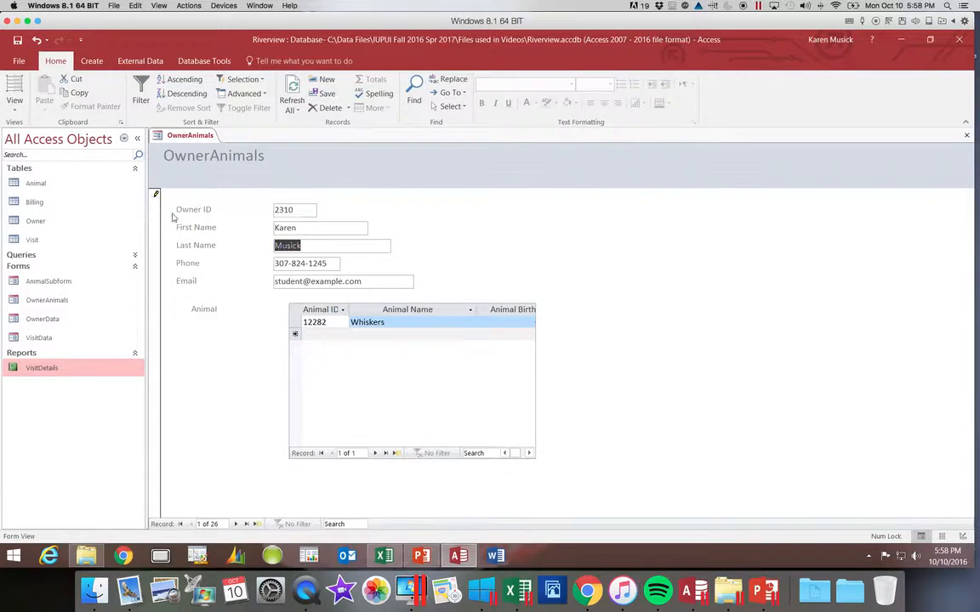
Step: Move through the first owner's fields and the animal subform's columns, look at the second owner's record, and return to the first
{"action": "key", "text": "Tab"}
{"action": "key", "text": "Tab"}
{"action": "key", "text": "Tab"}
{"action": "key", "text": "Tab"}
{"action": "key", "text": "Tab"}
{"action": "key", "text": "Tab"}
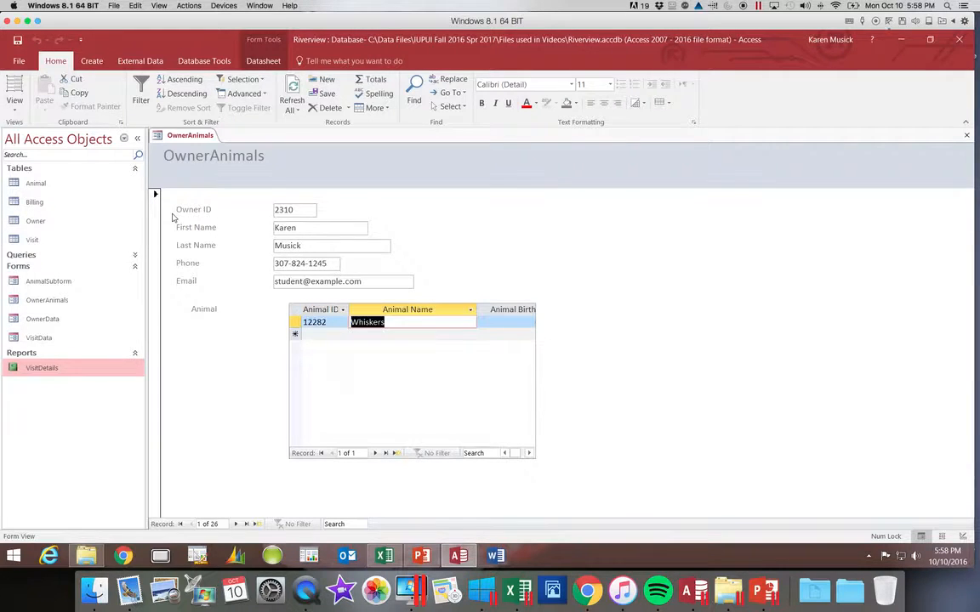
{"action": "key", "text": "Tab"}
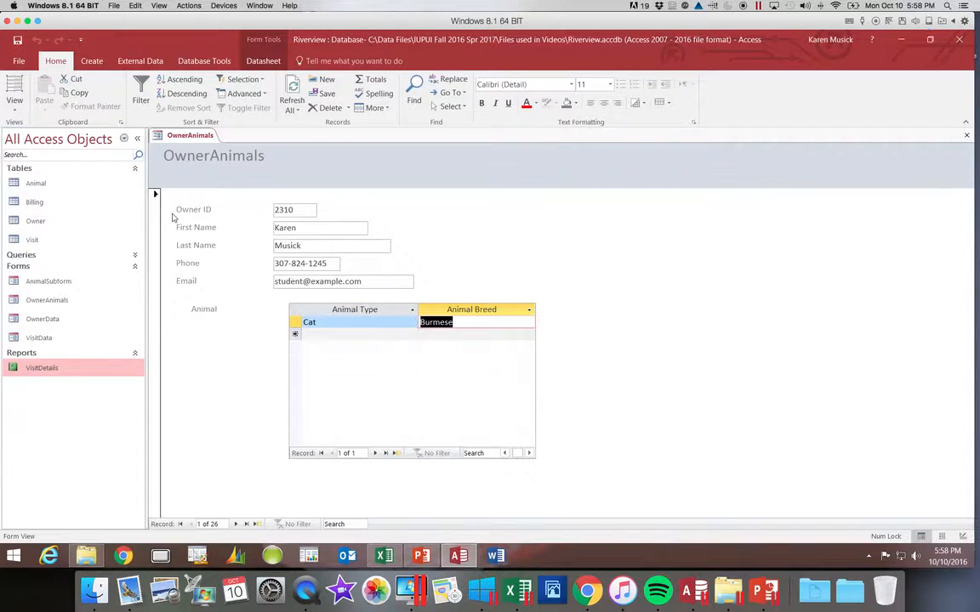
{"action": "key", "text": "Tab"}
{"action": "key", "text": "Tab"}
{"action": "key", "text": "Tab"}
{"action": "key", "text": "Tab"}
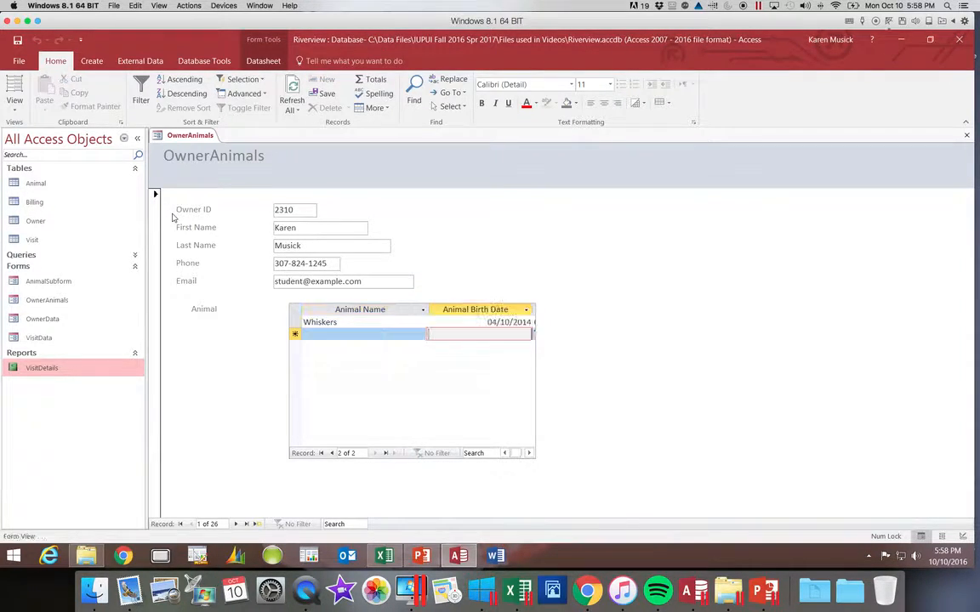
{"action": "key", "text": "Tab"}
{"action": "key", "text": "Tab"}
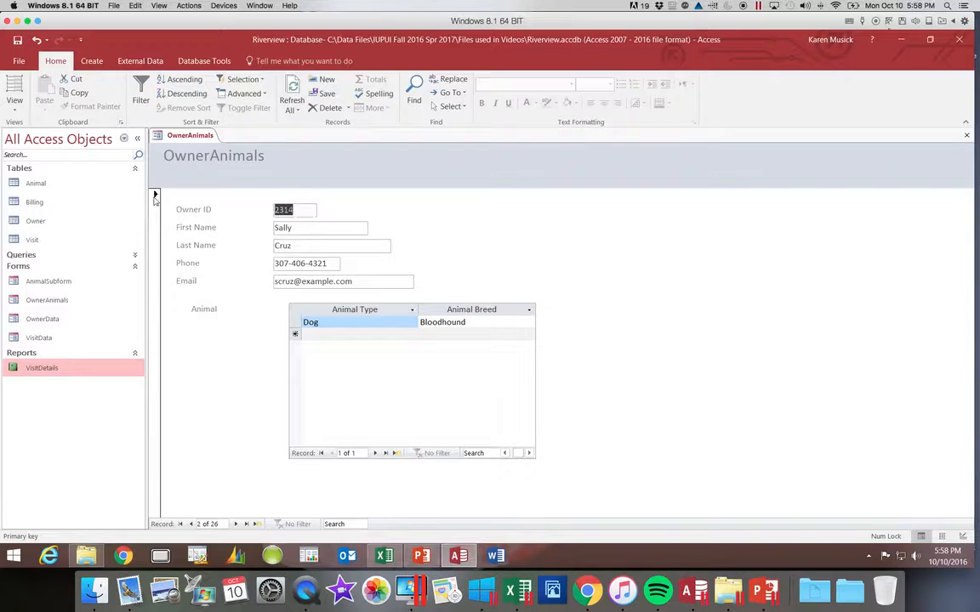
{"action": "left_click", "coordinate": [191, 524]}
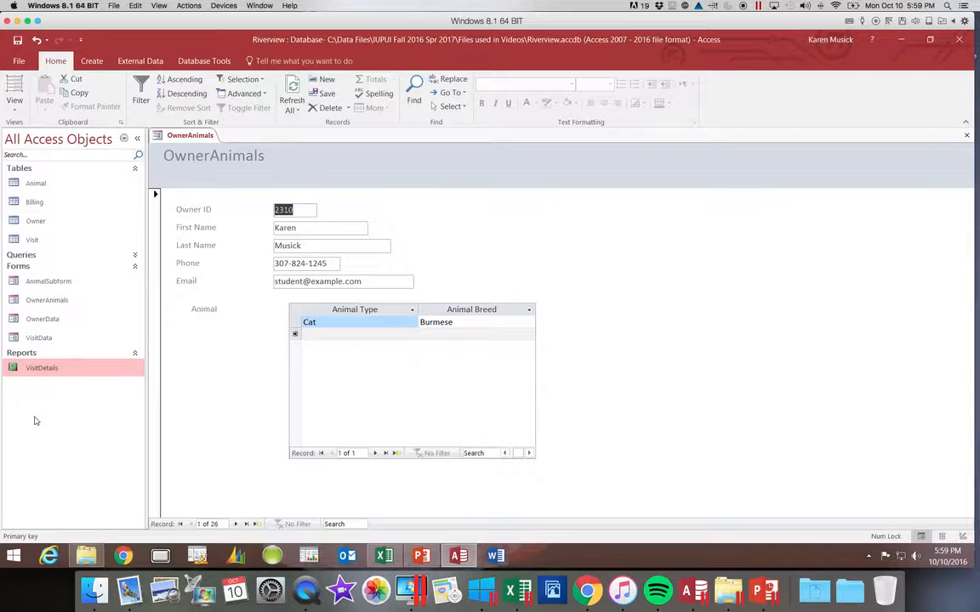
Step: Browse forward through the owner records to record 13, examining the animals listed in the subform for each owner
{"action": "left_click", "coordinate": [15, 100]}
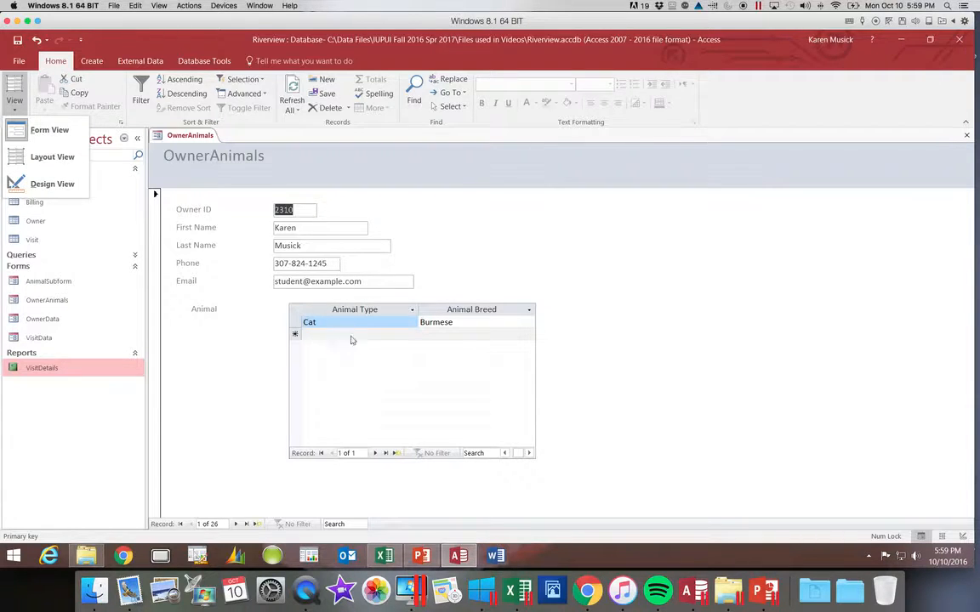
{"action": "left_click", "coordinate": [236, 525]}
{"action": "left_click", "coordinate": [236, 525]}
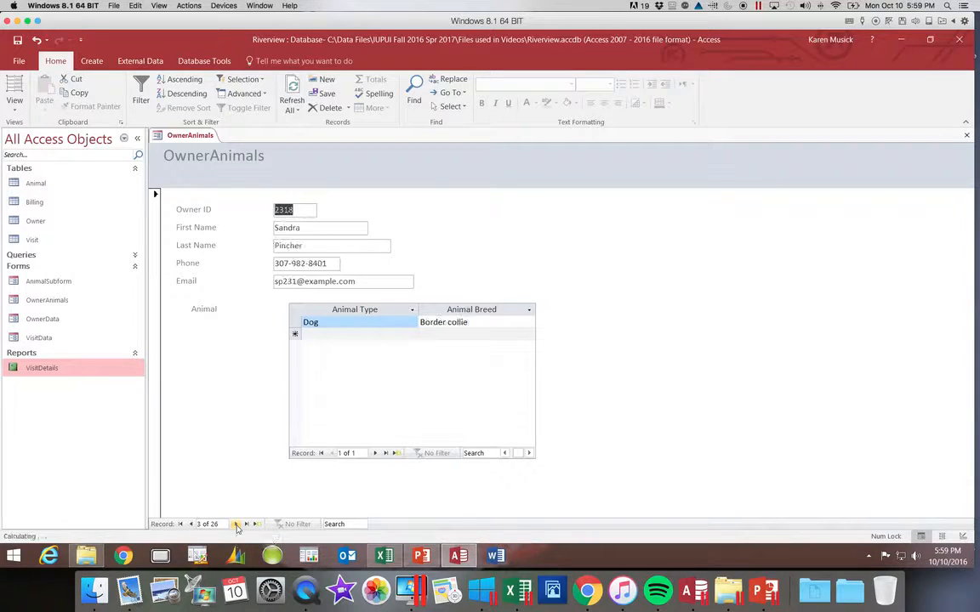
{"action": "left_click", "coordinate": [237, 525]}
{"action": "left_click", "coordinate": [236, 525]}
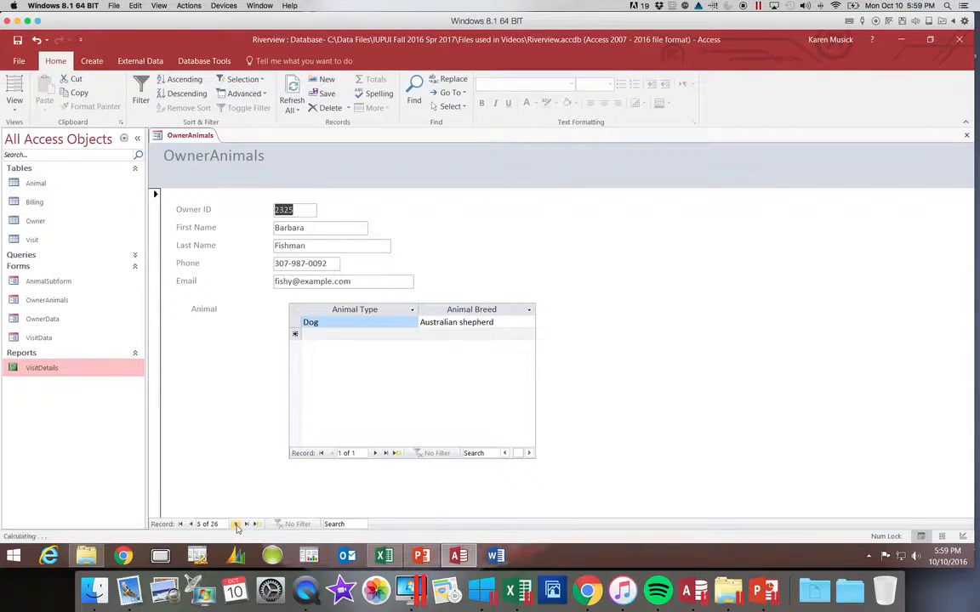
{"action": "left_click", "coordinate": [236, 525]}
{"action": "left_click", "coordinate": [237, 525]}
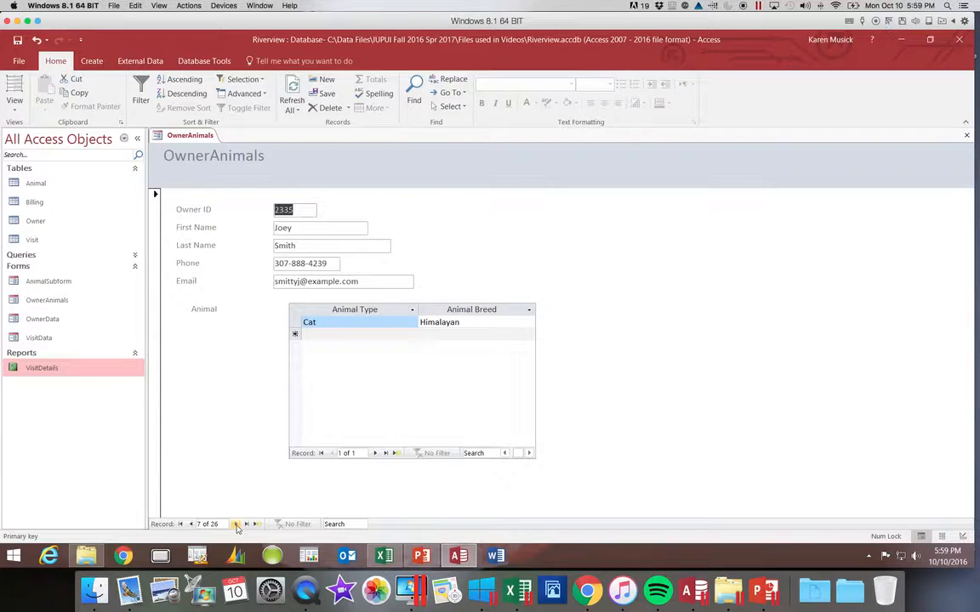
{"action": "left_click", "coordinate": [236, 525]}
{"action": "left_click", "coordinate": [237, 525]}
{"action": "left_click", "coordinate": [238, 525]}
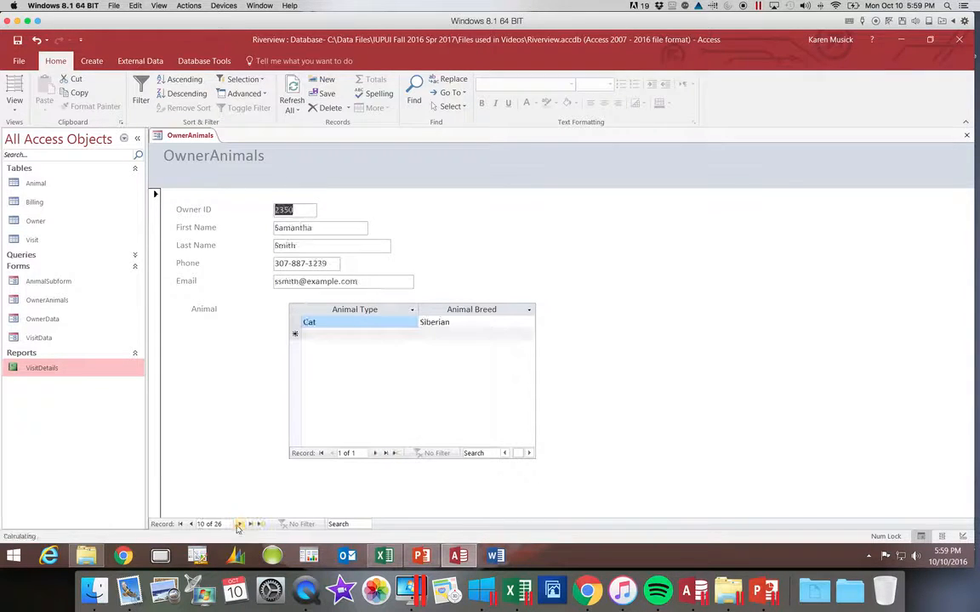
{"action": "left_click", "coordinate": [238, 525]}
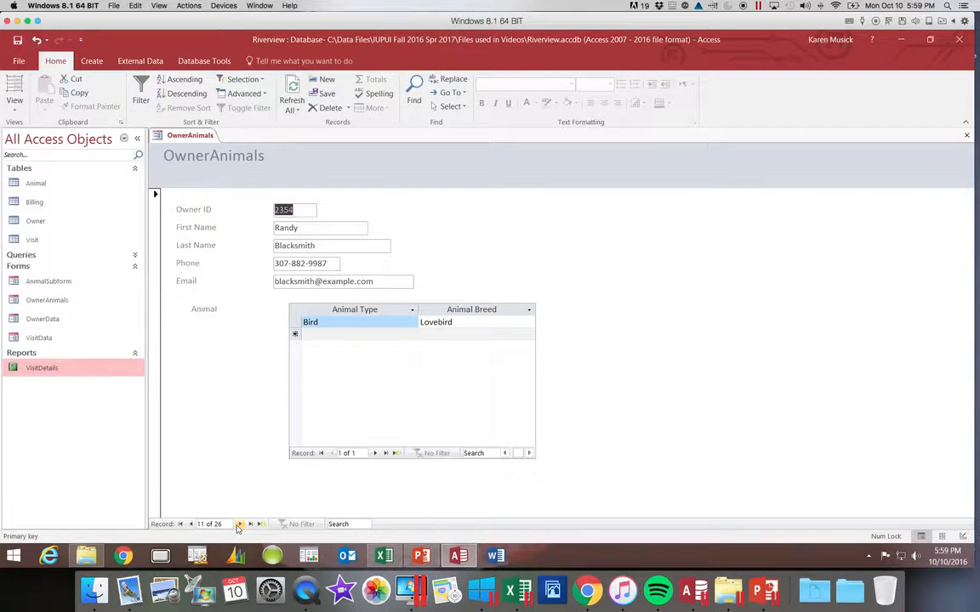
{"action": "left_click", "coordinate": [238, 525]}
{"action": "left_click", "coordinate": [238, 525]}
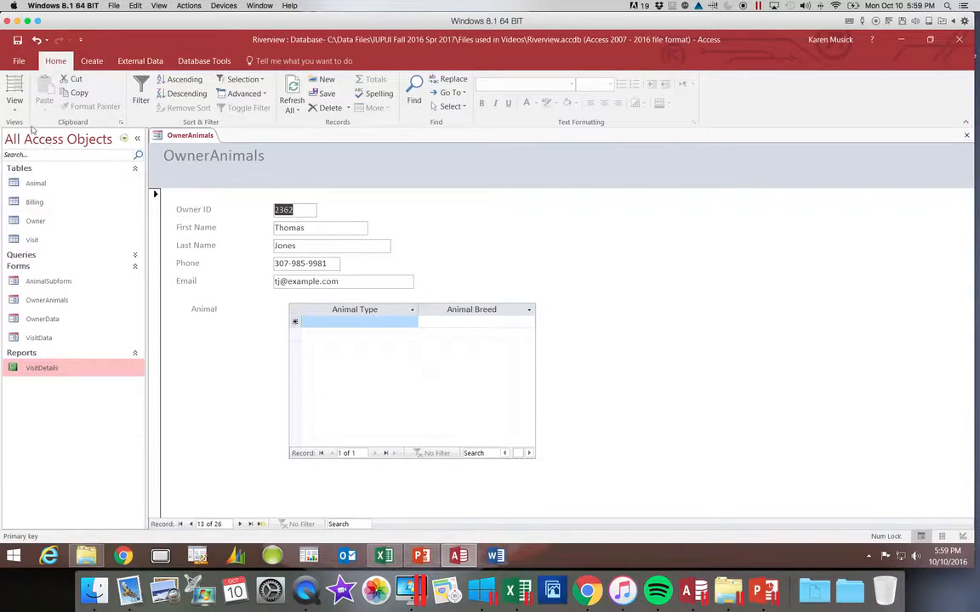
Step: Look over the form's structure in Design View and switch the form to Layout View
{"action": "left_click", "coordinate": [16, 104]}
{"action": "left_click", "coordinate": [37, 185]}
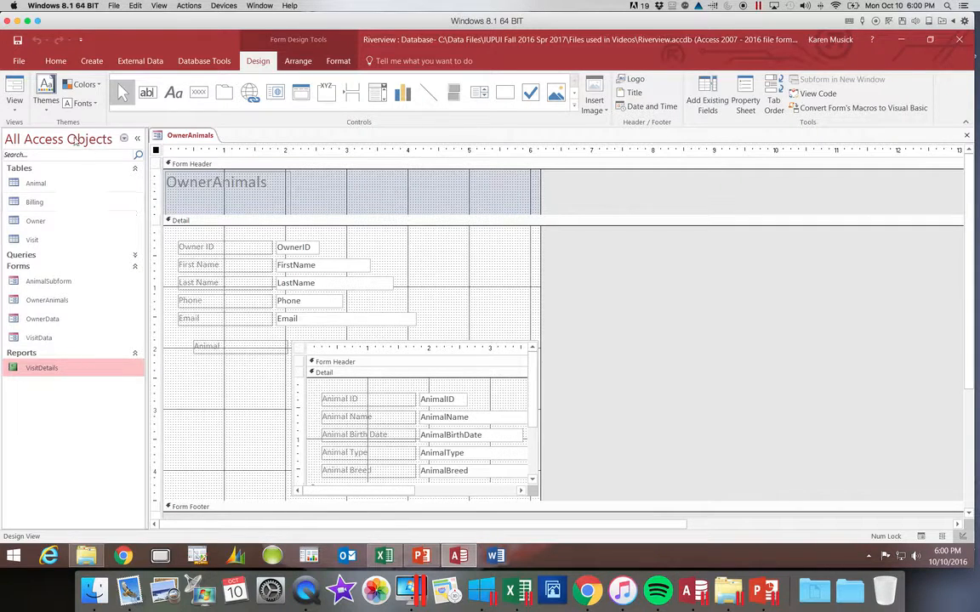
{"action": "left_click", "coordinate": [14, 110]}
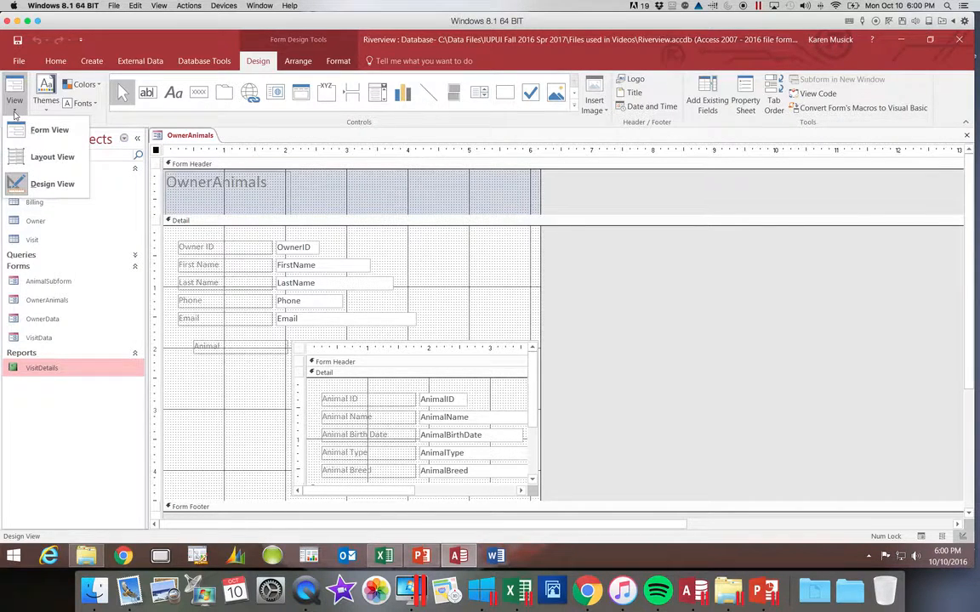
{"action": "left_click", "coordinate": [31, 160]}
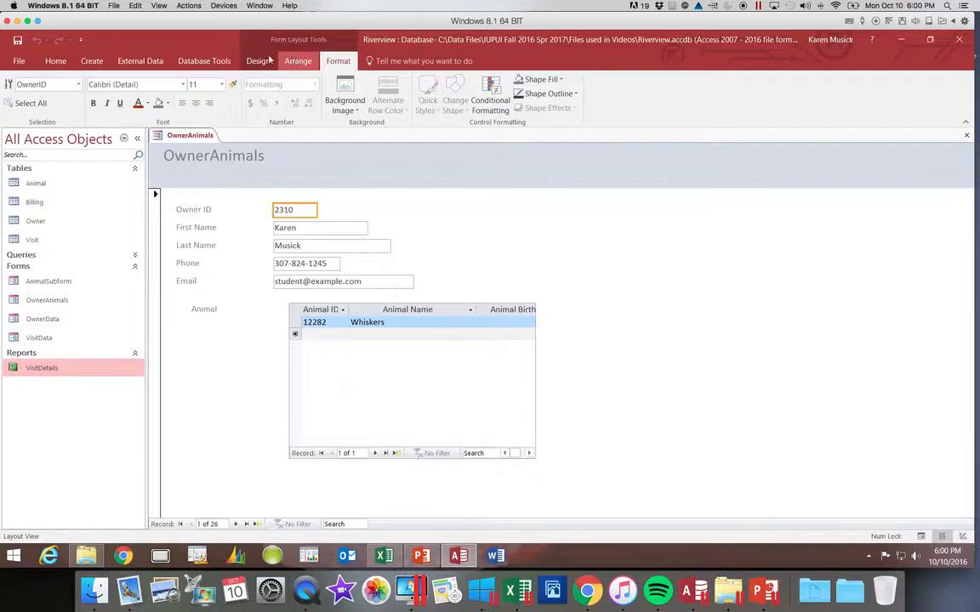
Step: Change the form's header title to Owner Animals with a space between the words, and try right-aligning the title
{"action": "left_click", "coordinate": [217, 158]}
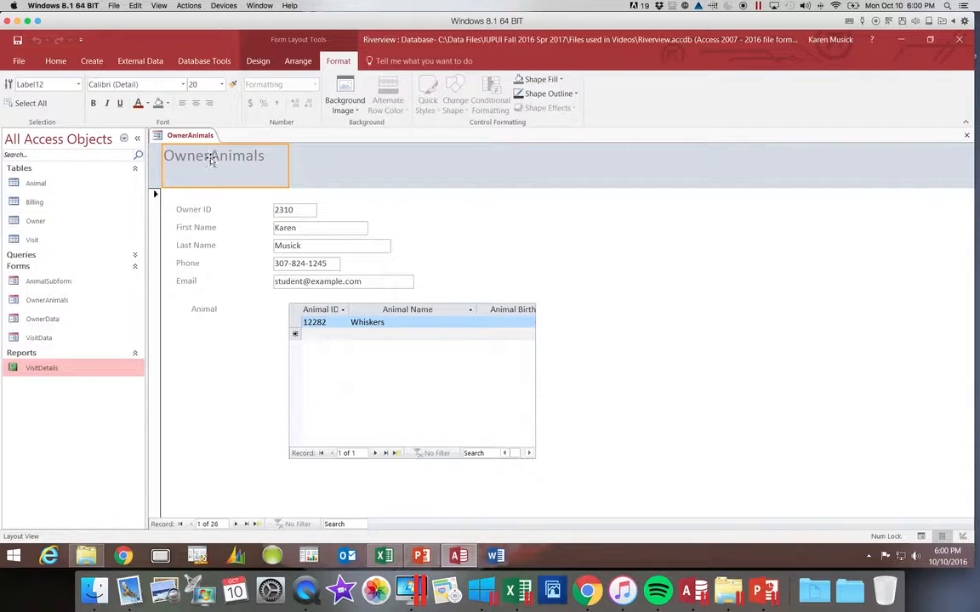
{"action": "left_click", "coordinate": [195, 156]}
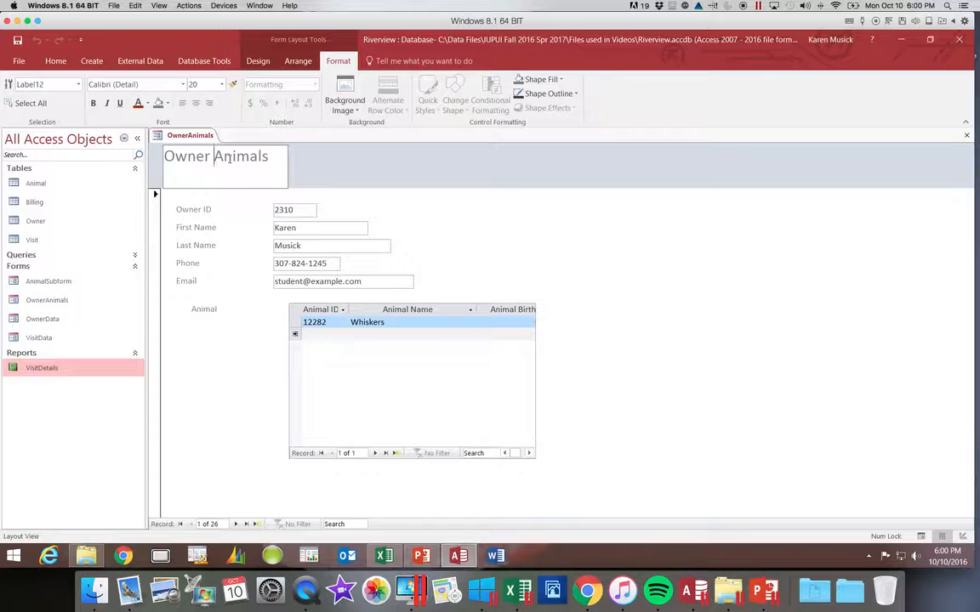
{"action": "left_click", "coordinate": [210, 106]}
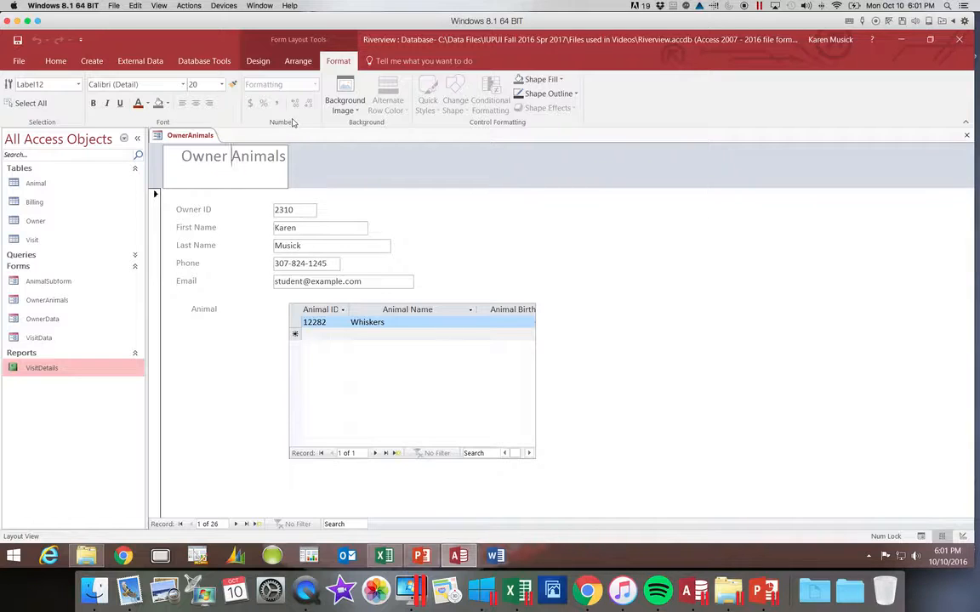
{"action": "left_click", "coordinate": [409, 159]}
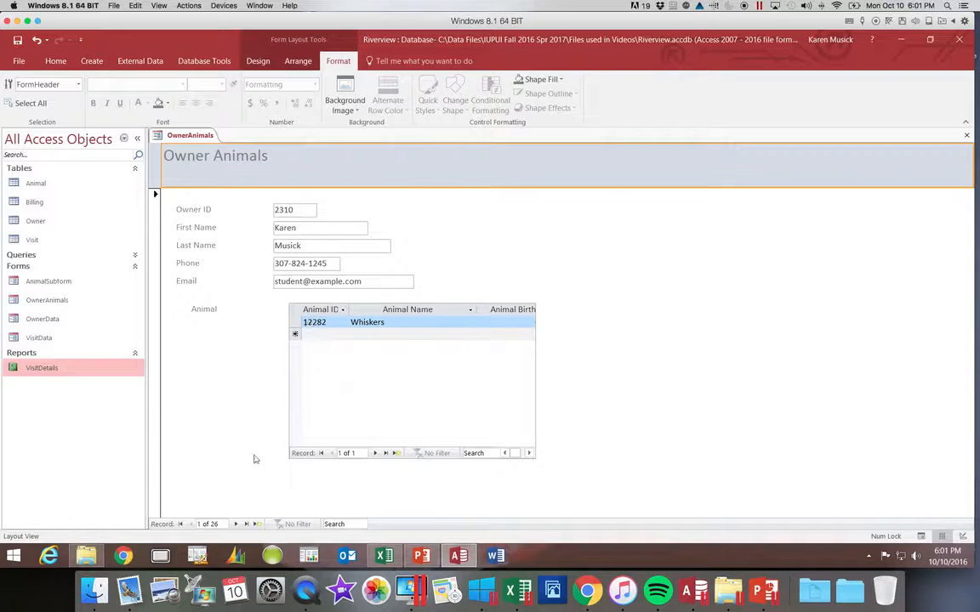
Step: Page forward to the fourth owner record while in Layout View to check how the data fits
{"action": "left_click", "coordinate": [235, 525]}
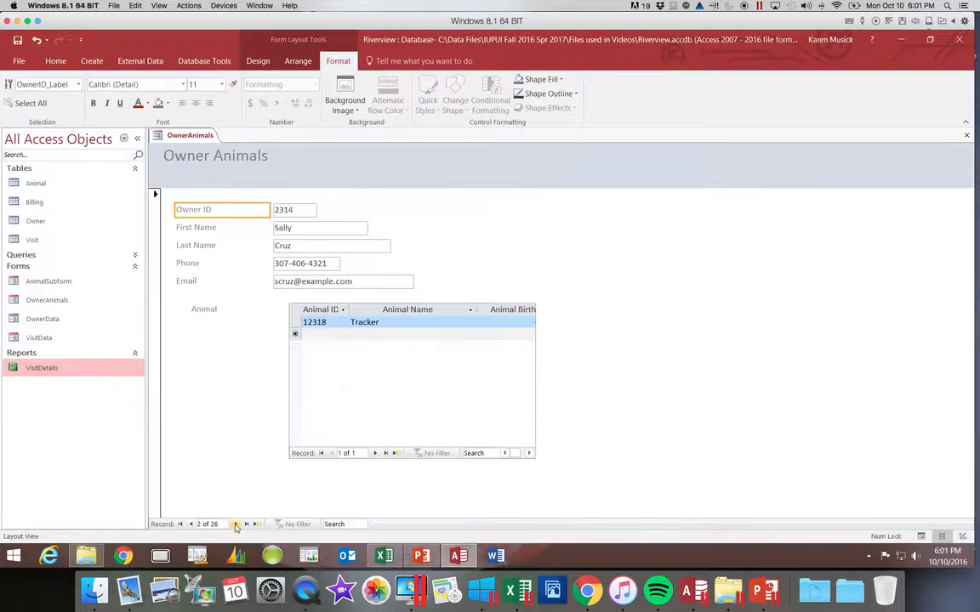
{"action": "left_click", "coordinate": [236, 525]}
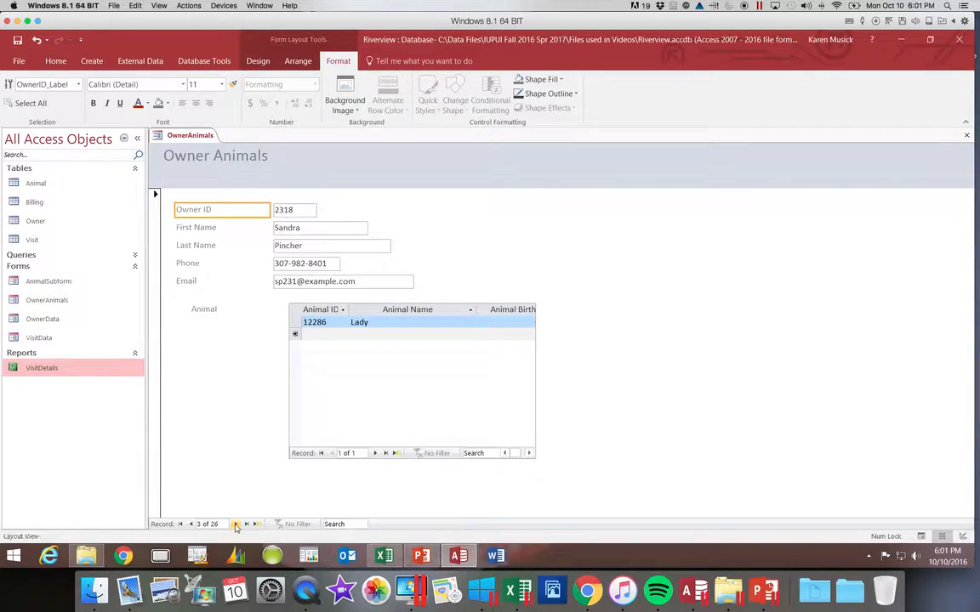
{"action": "left_click", "coordinate": [235, 526]}
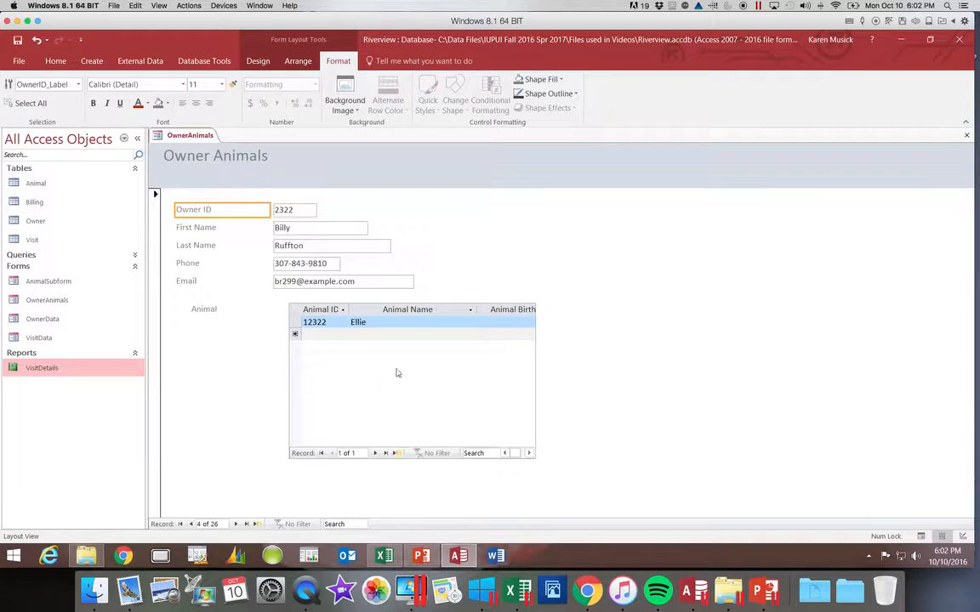
Step: Move the animal subform closer to its Animal label and widen it so all five columns fit
{"action": "left_click", "coordinate": [425, 361]}
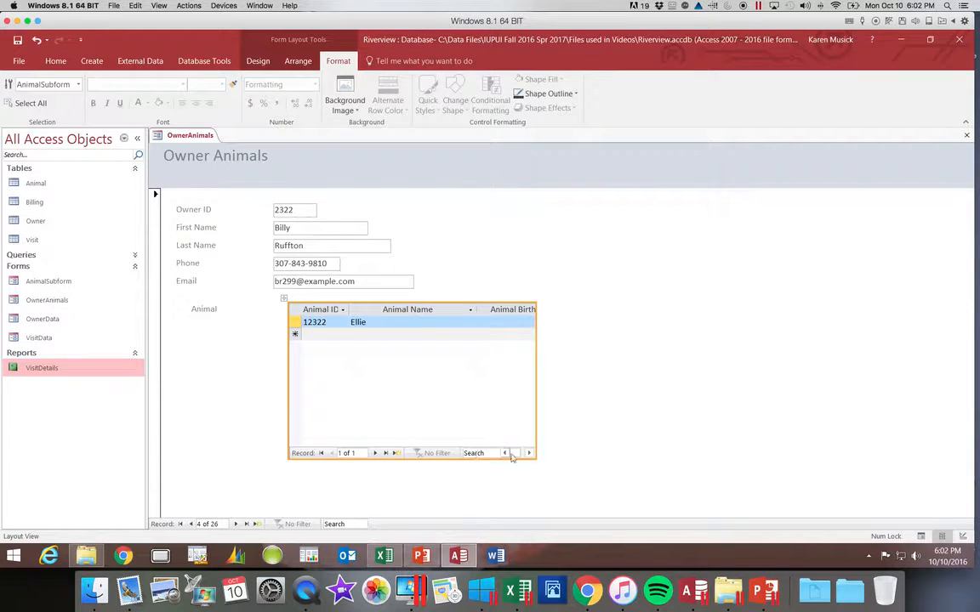
{"action": "left_click", "coordinate": [285, 300]}
{"action": "left_click_drag", "start_coordinate": [285, 299], "coordinate": [231, 301]}
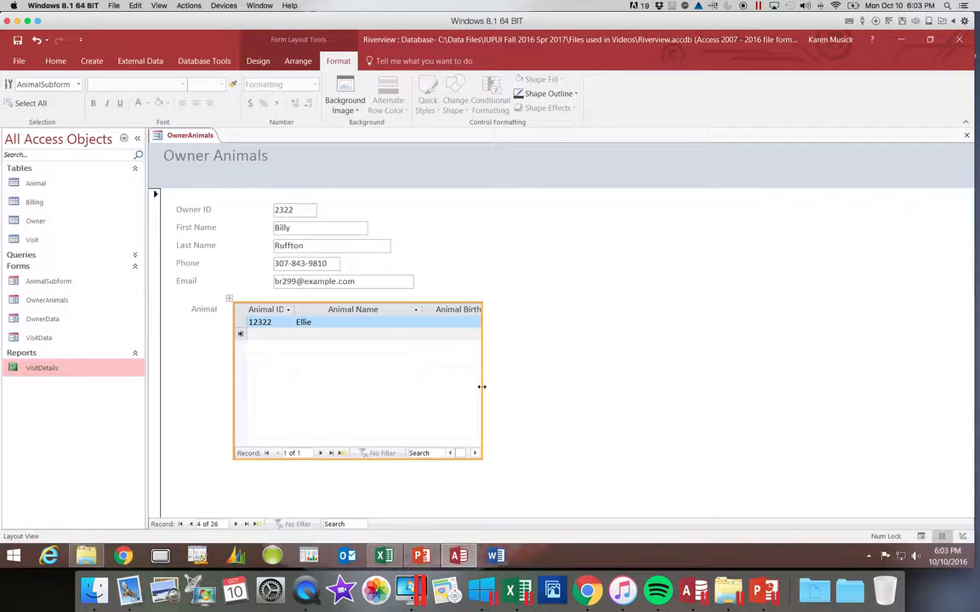
{"action": "left_click_drag", "start_coordinate": [481, 387], "coordinate": [888, 383]}
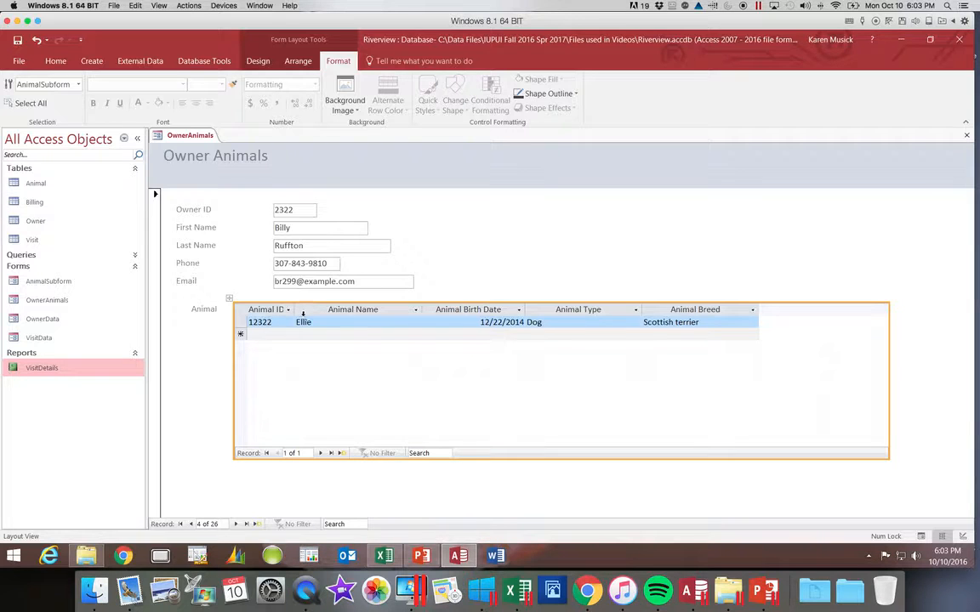
Step: Slightly widen the Animal ID, Animal Name, Animal Type and Animal Breed columns in the subform
{"action": "left_click_drag", "start_coordinate": [295, 310], "coordinate": [303, 311]}
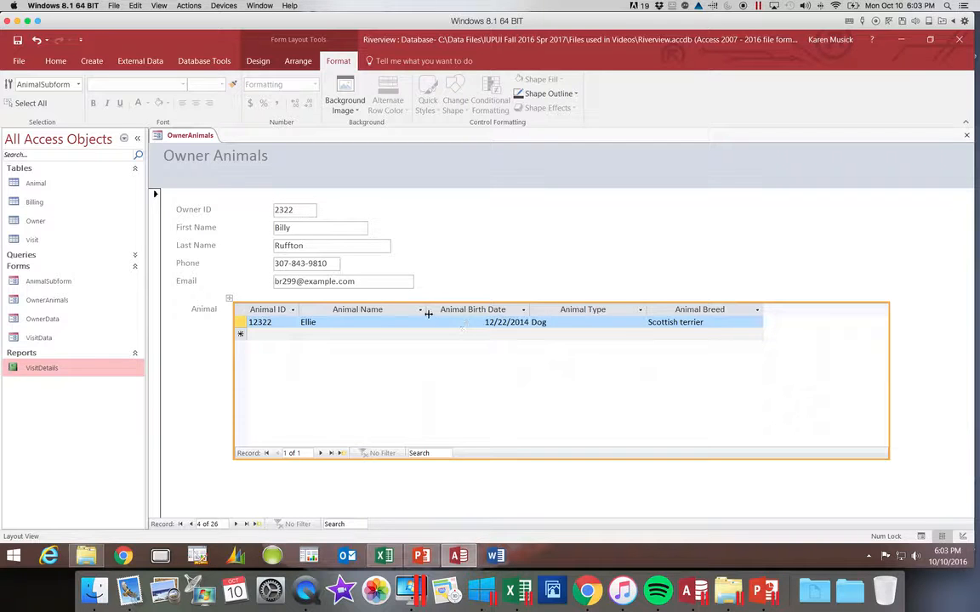
{"action": "left_click_drag", "start_coordinate": [427, 311], "coordinate": [440, 312]}
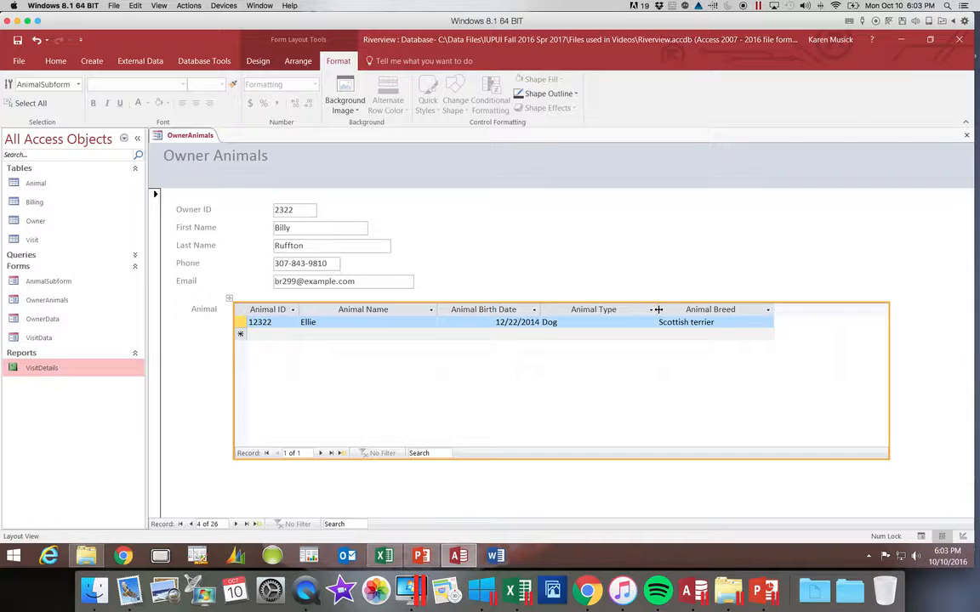
{"action": "left_click_drag", "start_coordinate": [657, 310], "coordinate": [668, 311]}
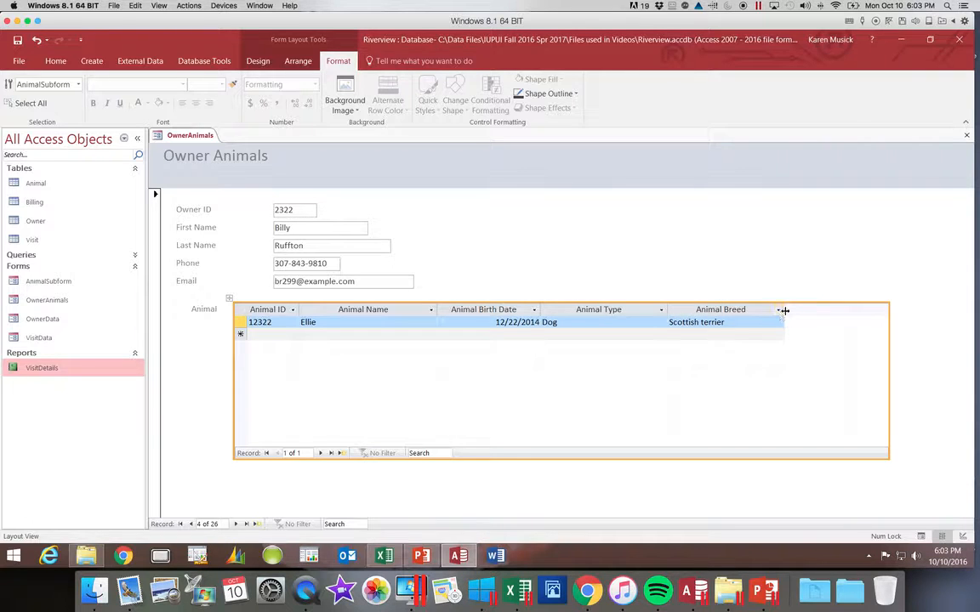
{"action": "left_click_drag", "start_coordinate": [782, 312], "coordinate": [795, 311]}
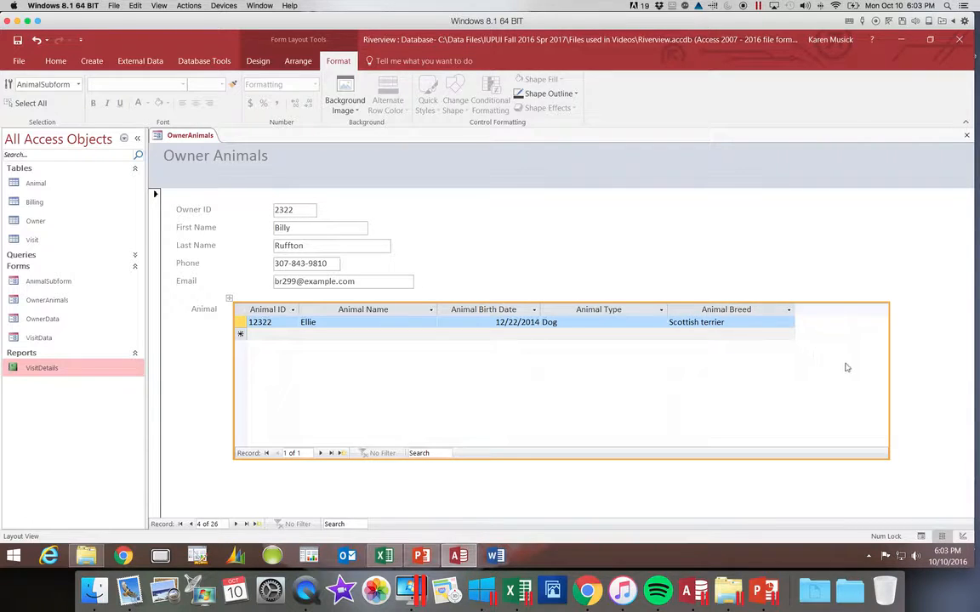
Step: Narrow the animal subform so its outer edge lines up with the end of the Animal Breed column
{"action": "left_click", "coordinate": [890, 384]}
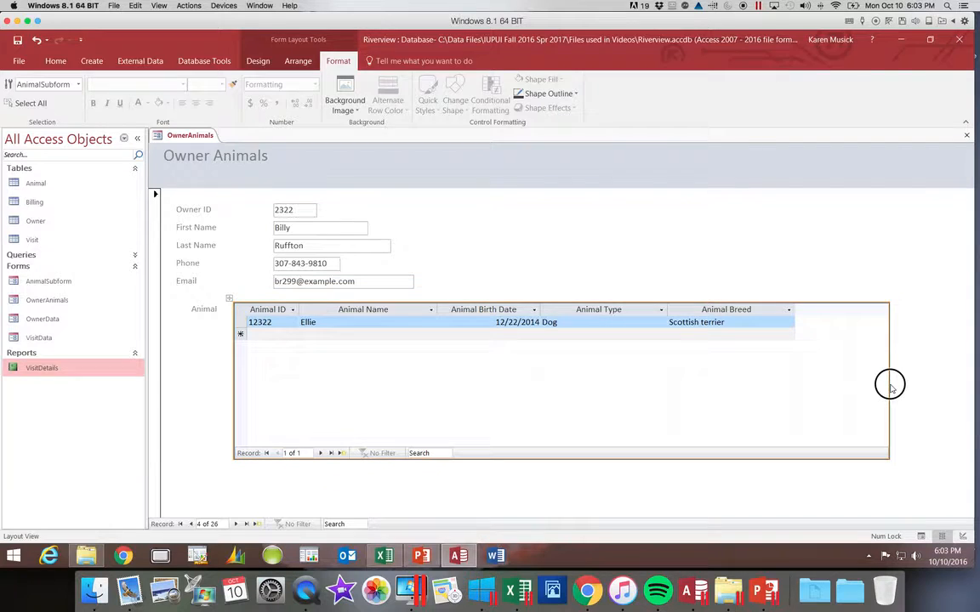
{"action": "left_click_drag", "start_coordinate": [889, 384], "coordinate": [799, 388]}
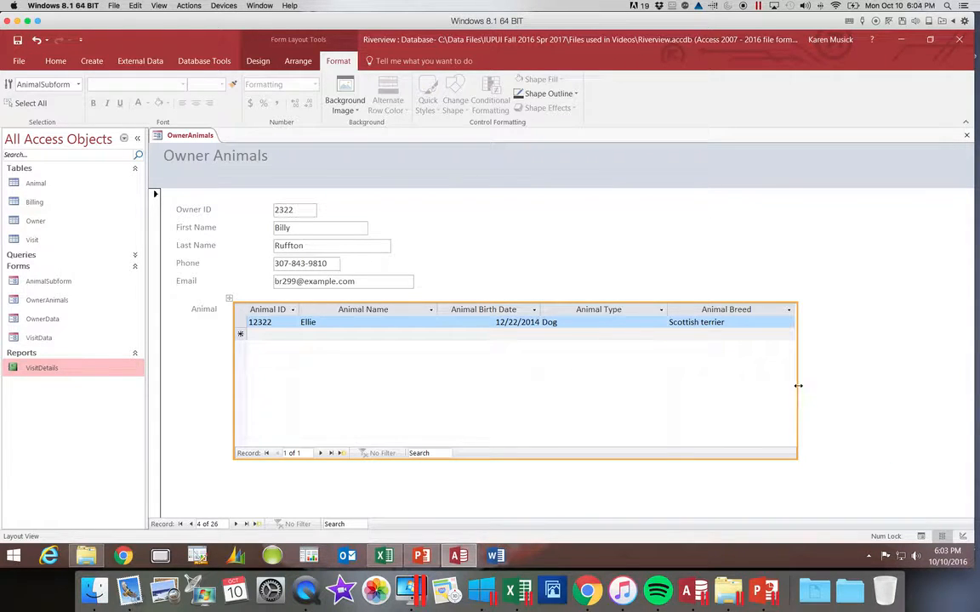
{"action": "left_click", "coordinate": [797, 387]}
{"action": "left_click_drag", "start_coordinate": [797, 387], "coordinate": [795, 387]}
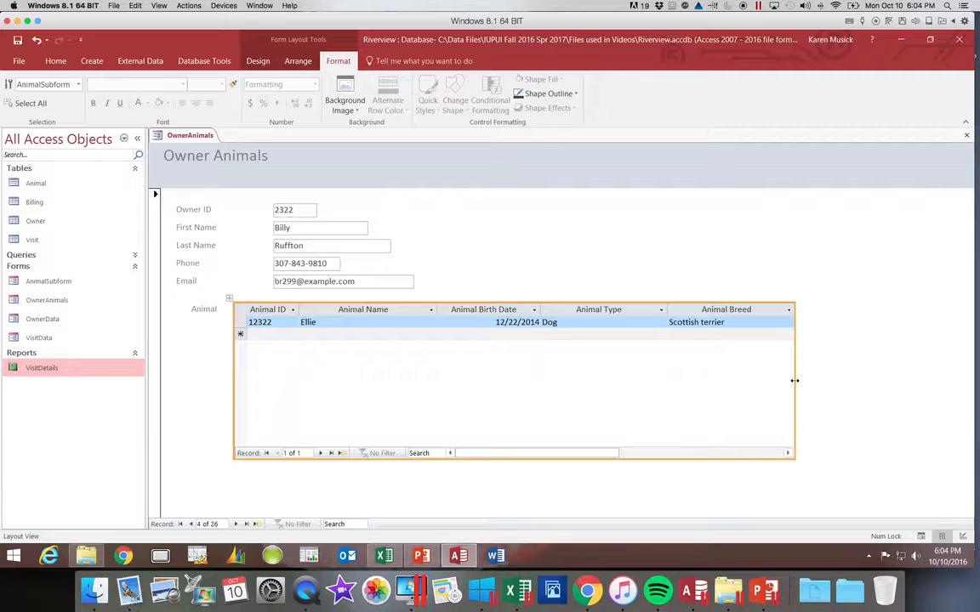
{"action": "mouse_move", "coordinate": [794, 381]}
{"action": "left_mouse_down"}
{"action": "mouse_move", "coordinate": [931, 380]}
{"action": "mouse_move", "coordinate": [794, 379]}
{"action": "left_mouse_up"}
{"action": "left_click", "coordinate": [259, 62]}
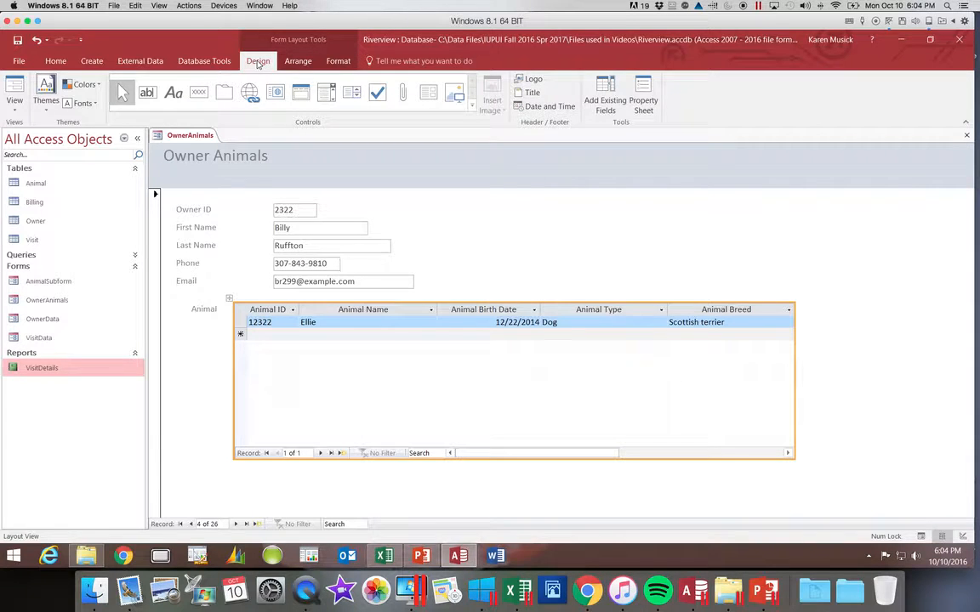
Step: Apply the Slice theme to the OwnerAnimals form only, leaving the database's other objects on their existing theme
{"action": "left_click", "coordinate": [47, 102]}
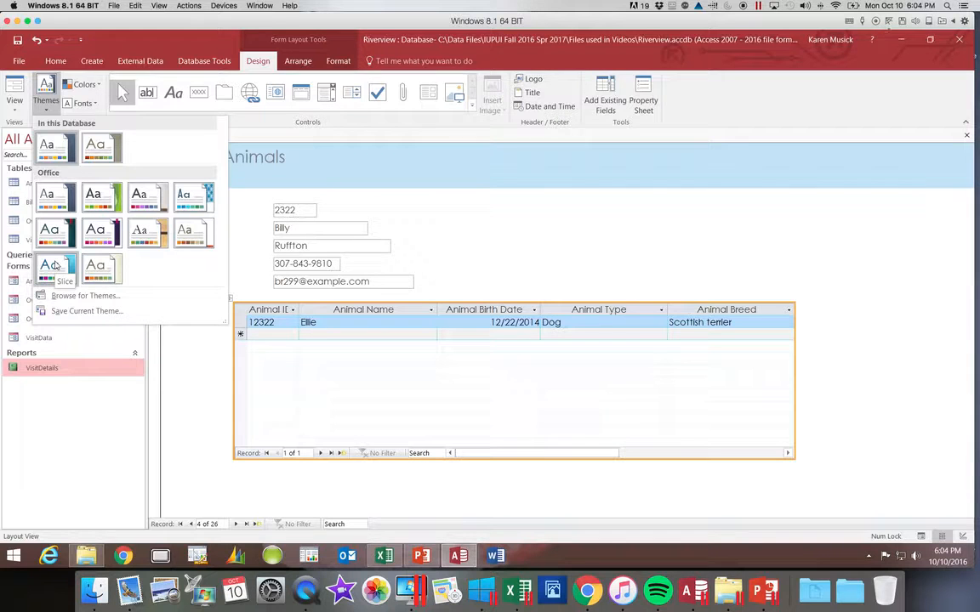
{"action": "right_click", "coordinate": [53, 264]}
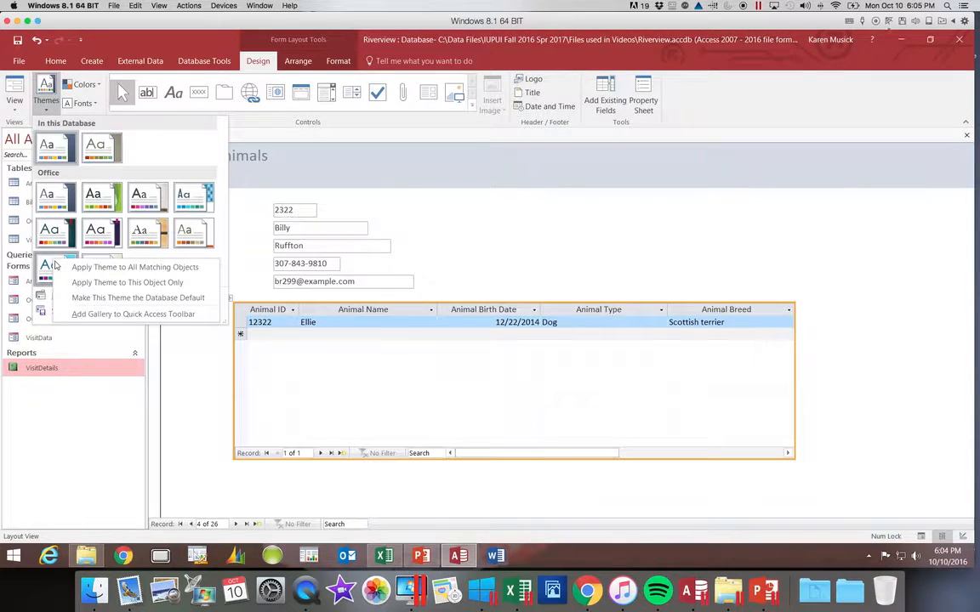
{"action": "left_click", "coordinate": [102, 284]}
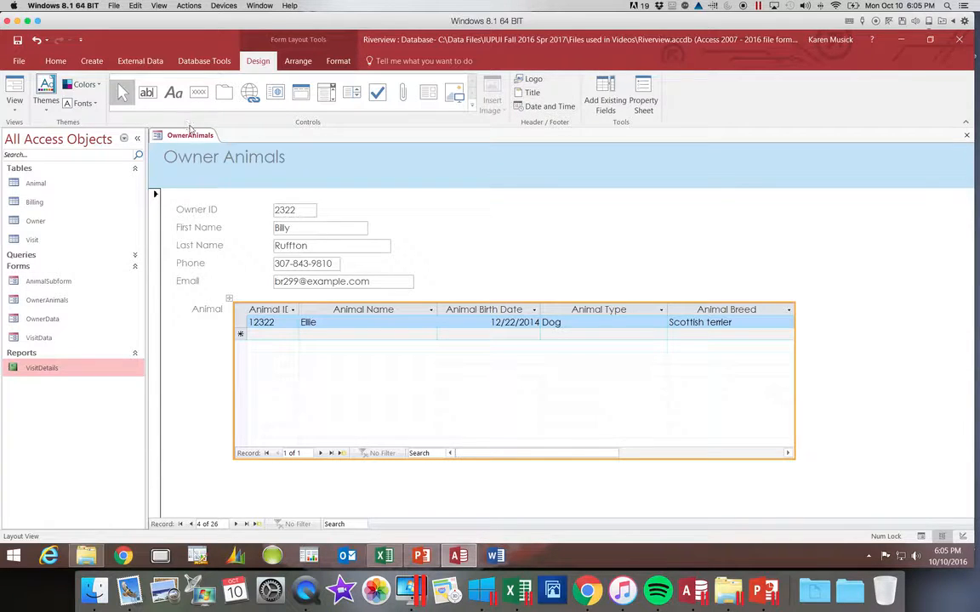
Step: Set the font color of the Owner Animals title in the form header to black
{"action": "left_click", "coordinate": [202, 159]}
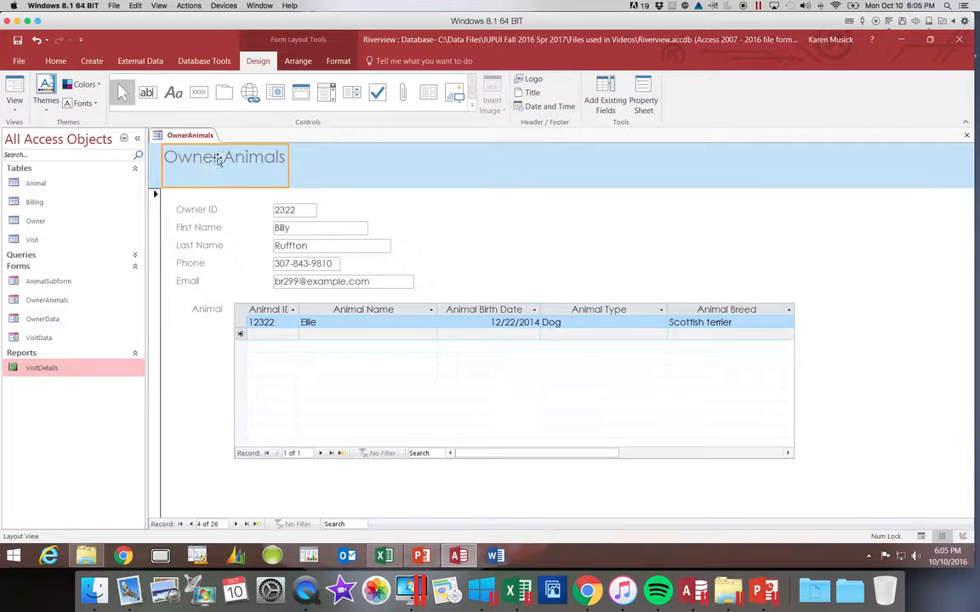
{"action": "left_click", "coordinate": [339, 62]}
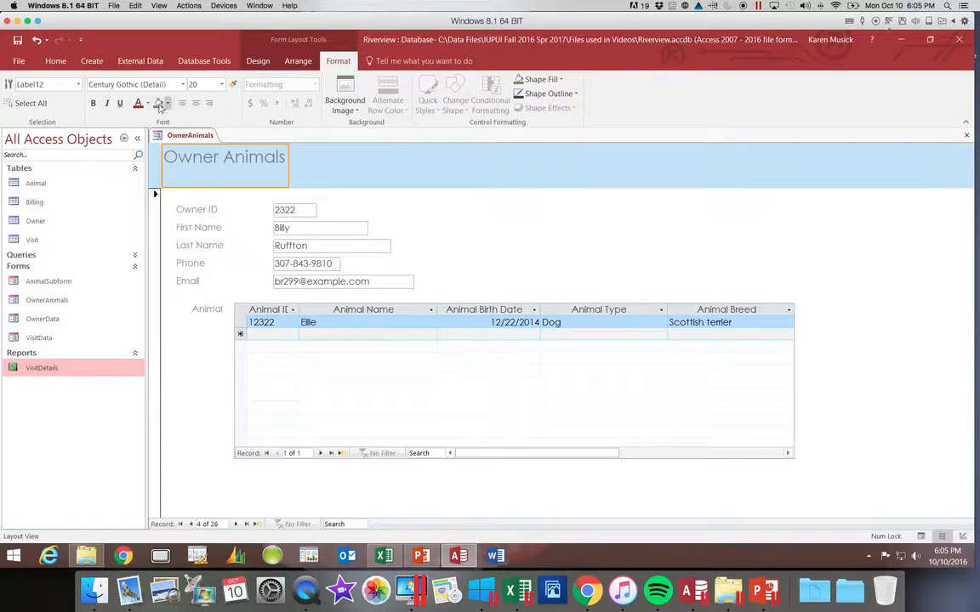
{"action": "left_click", "coordinate": [148, 103]}
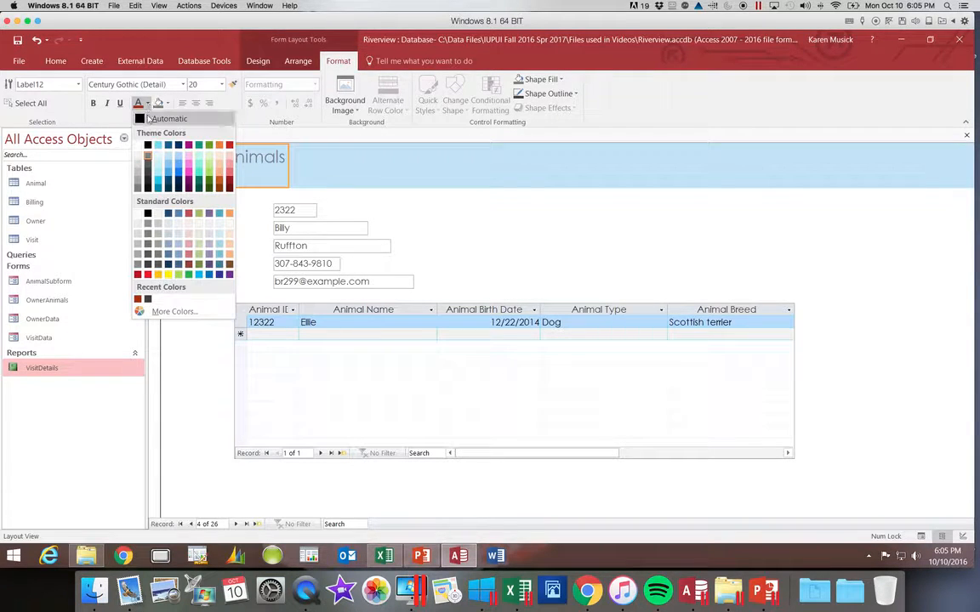
{"action": "left_click", "coordinate": [148, 189]}
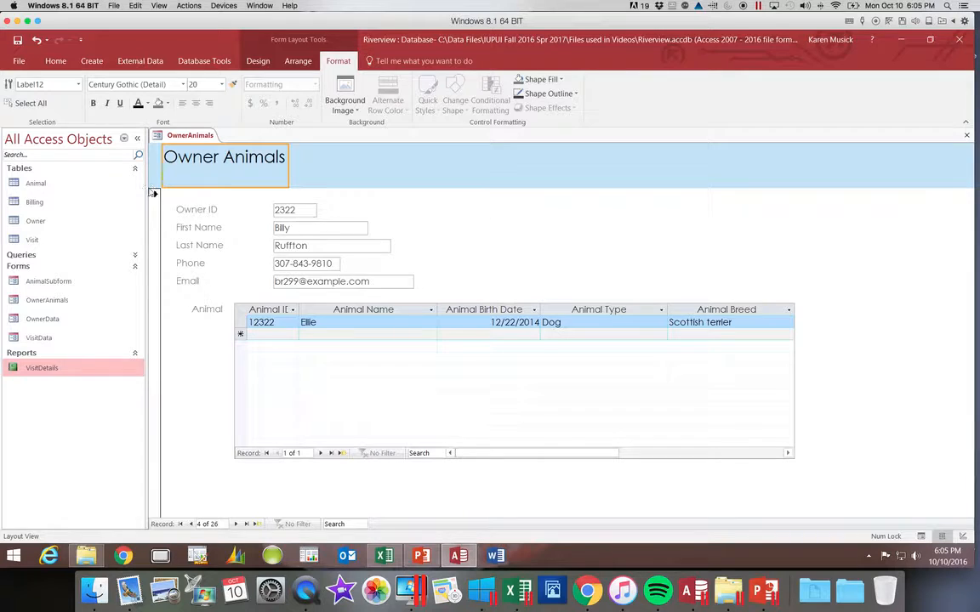
Step: Insert the picture Animals.png as a logo in the form header
{"action": "left_click", "coordinate": [349, 181]}
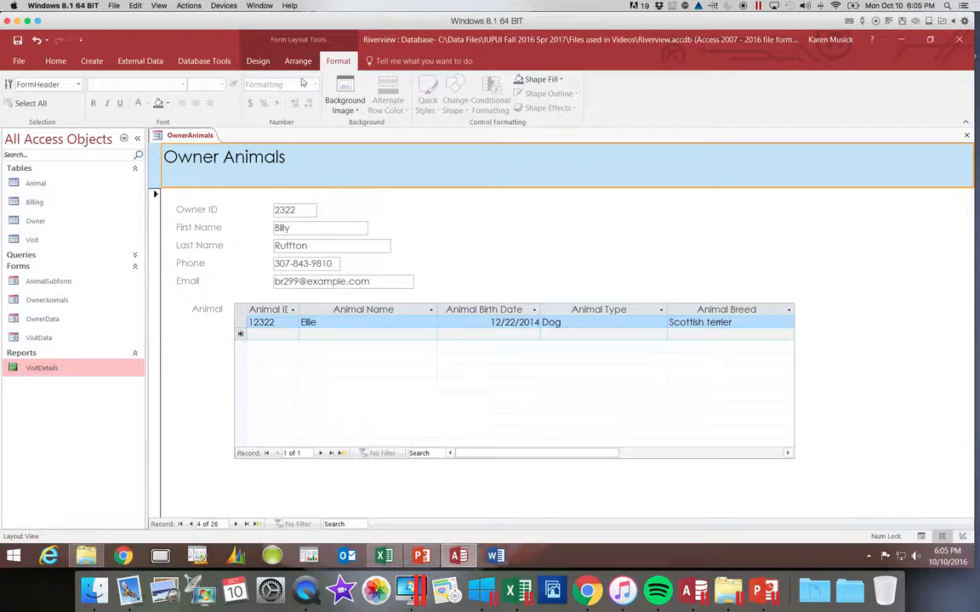
{"action": "left_click", "coordinate": [259, 61]}
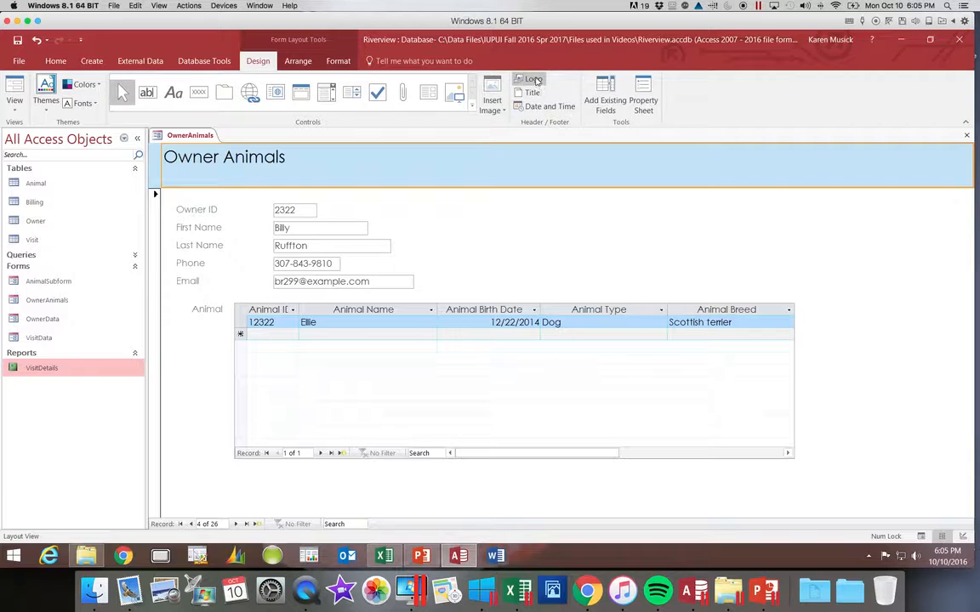
{"action": "left_click", "coordinate": [533, 79]}
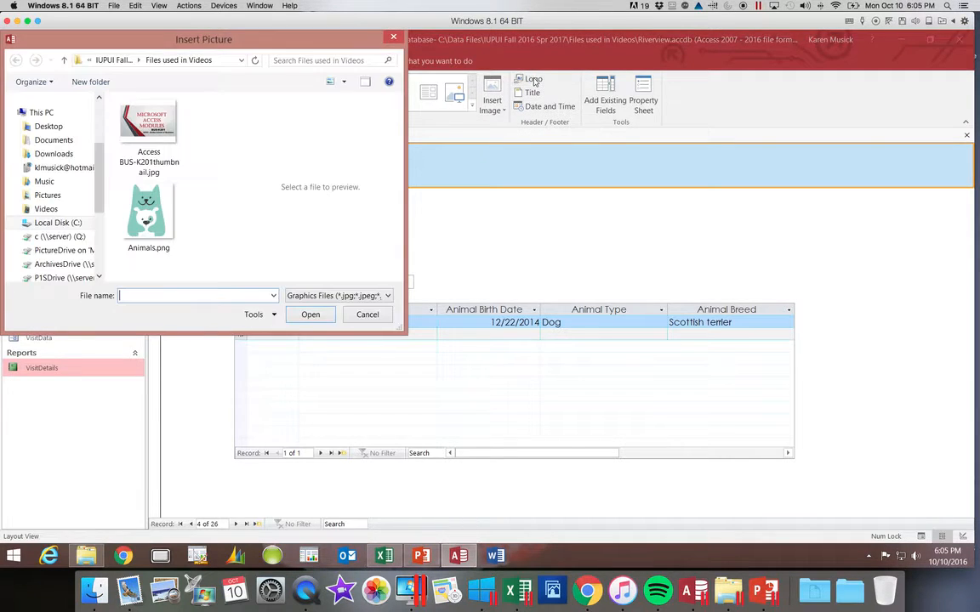
{"action": "left_click", "coordinate": [162, 215]}
{"action": "left_click", "coordinate": [310, 314]}
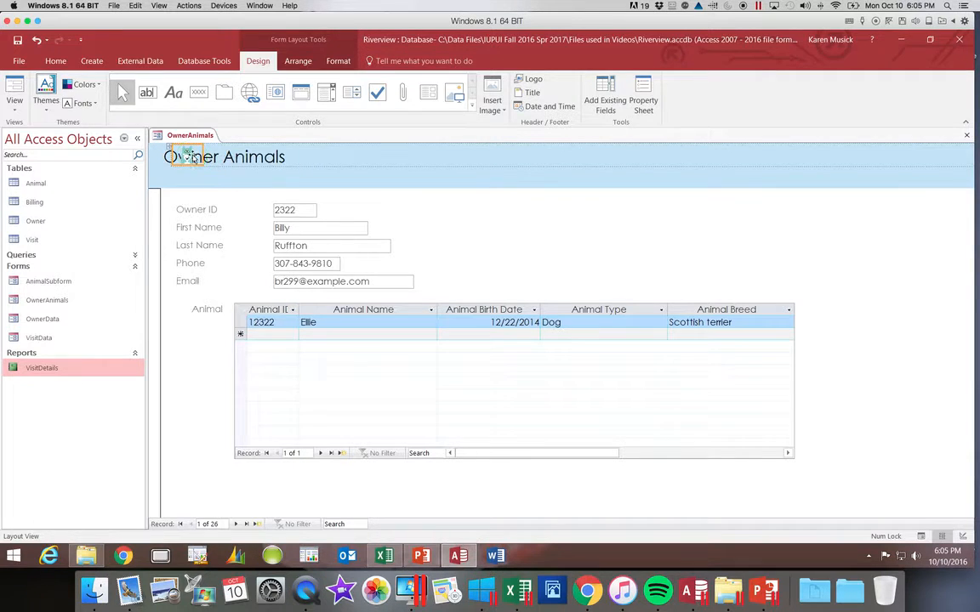
Step: Remove the control layout from the logo so that it can be positioned independently
{"action": "right_click", "coordinate": [191, 158]}
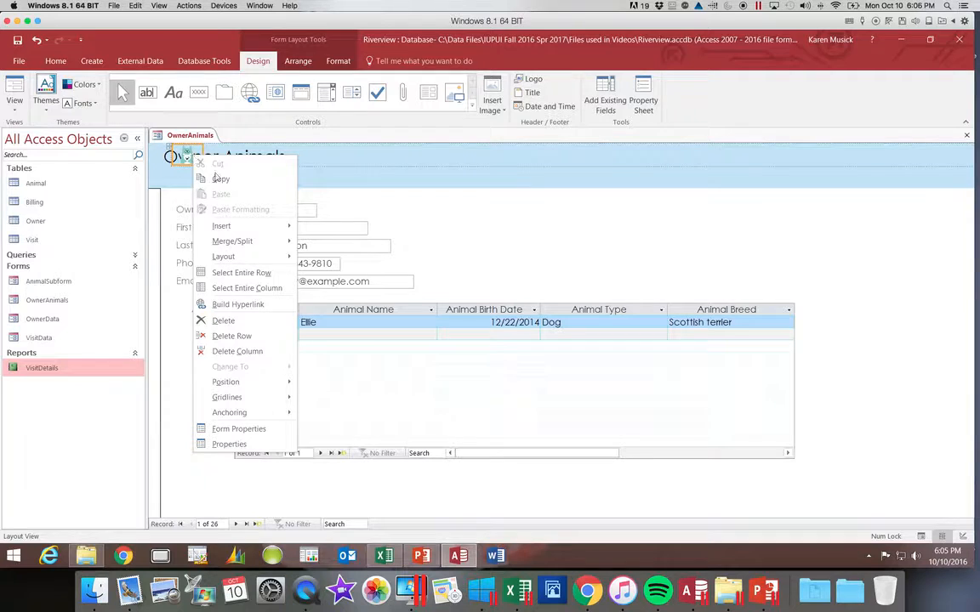
{"action": "mouse_move", "coordinate": [235, 258]}
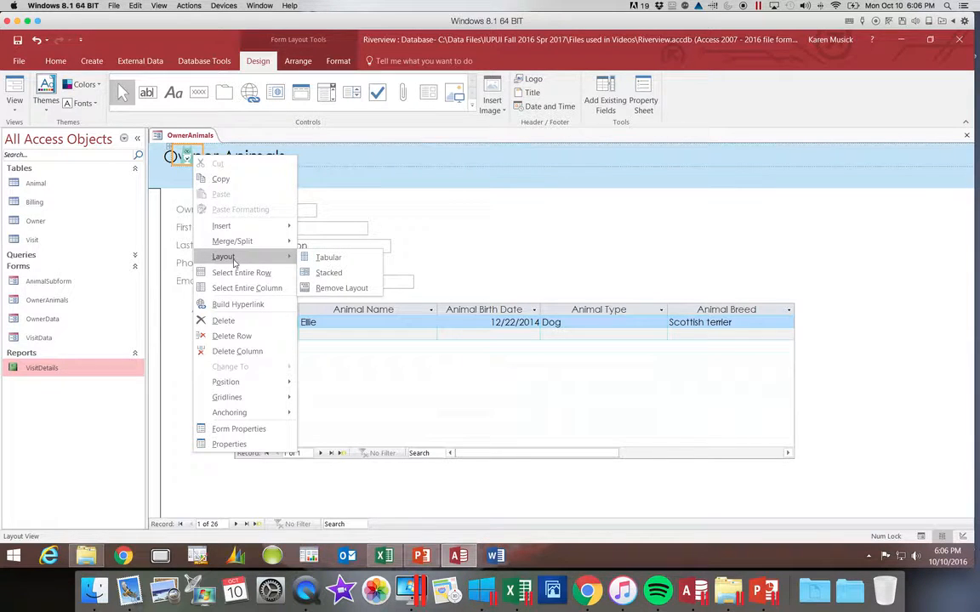
{"action": "left_click", "coordinate": [324, 288]}
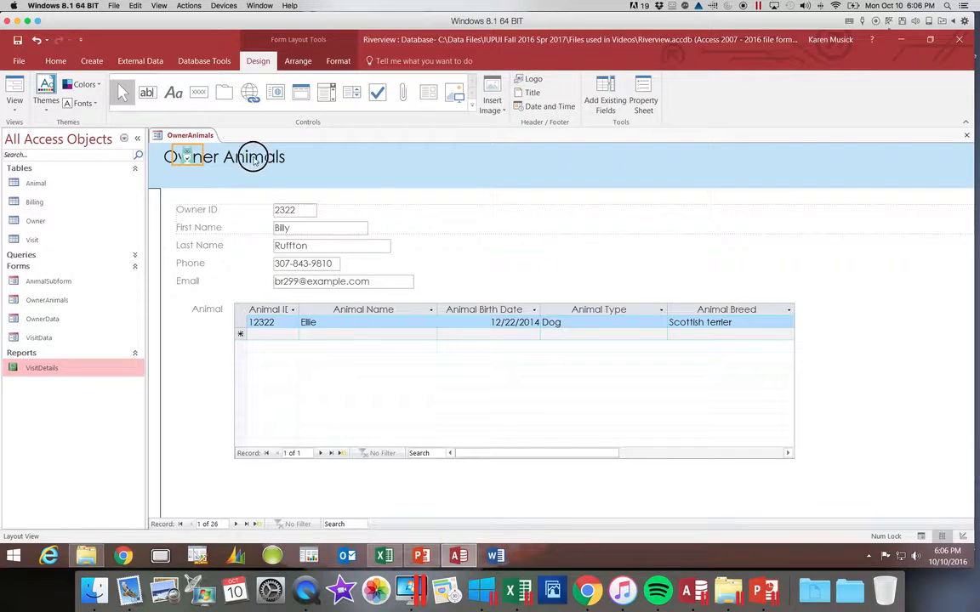
Step: Move the logo just past the end of the Owner Animals title and enlarge it to more than twice its size
{"action": "left_click_drag", "start_coordinate": [319, 160], "coordinate": [317, 159]}
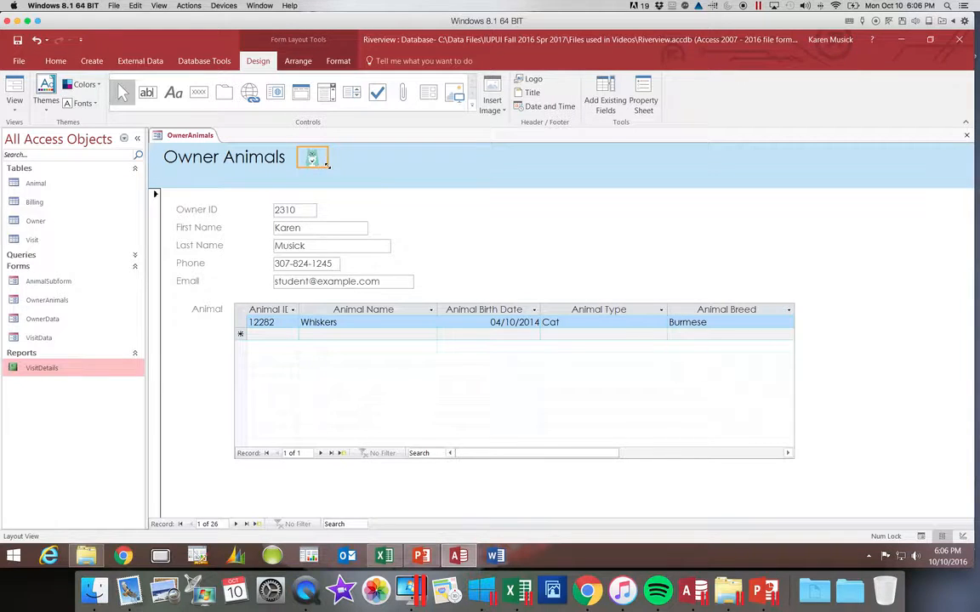
{"action": "left_click_drag", "start_coordinate": [326, 165], "coordinate": [360, 199]}
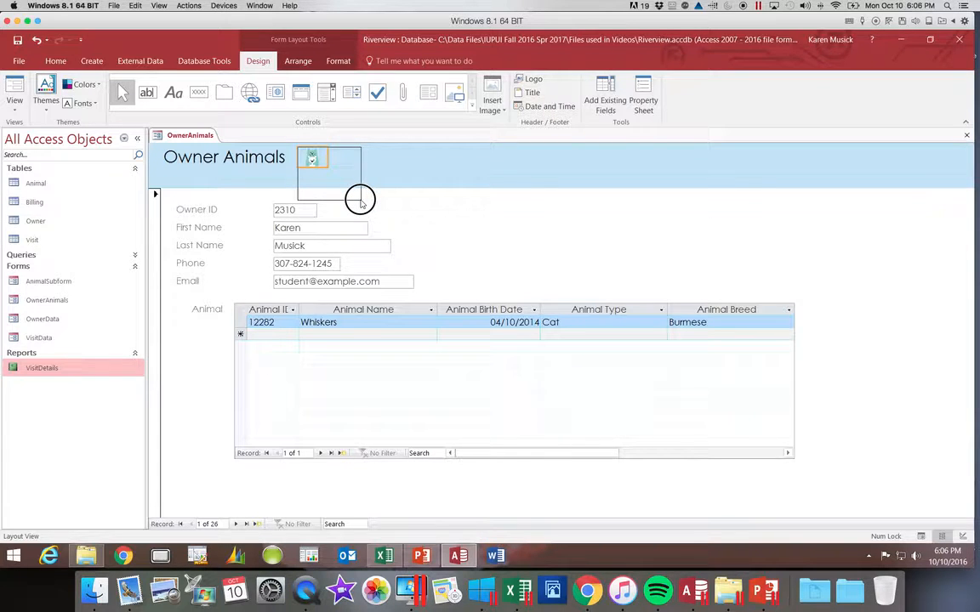
{"action": "left_click_drag", "start_coordinate": [360, 199], "coordinate": [362, 199]}
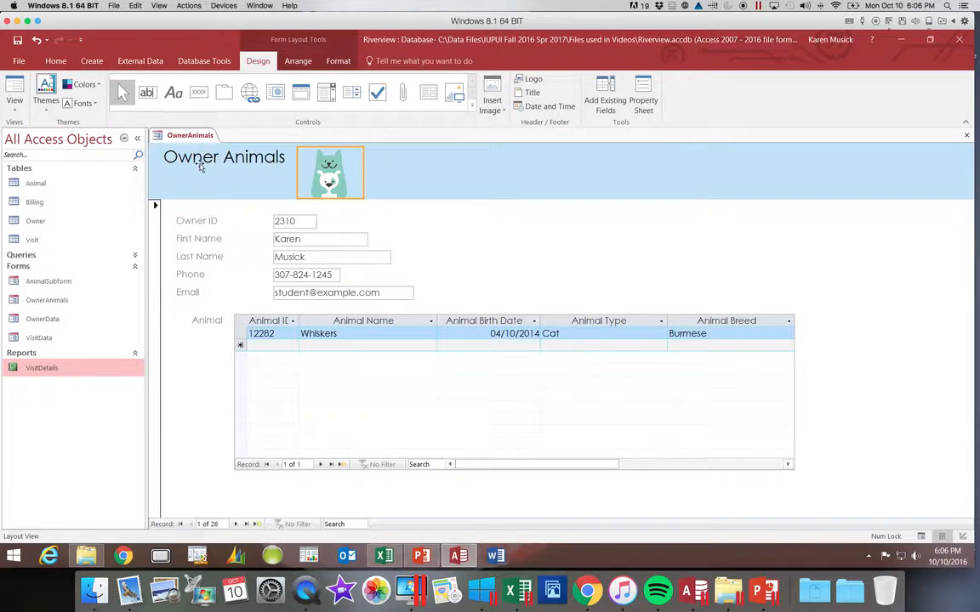
Step: Switch the form to Design View, saving the changes to both AnimalSubform and OwnerAnimals
{"action": "left_click", "coordinate": [14, 106]}
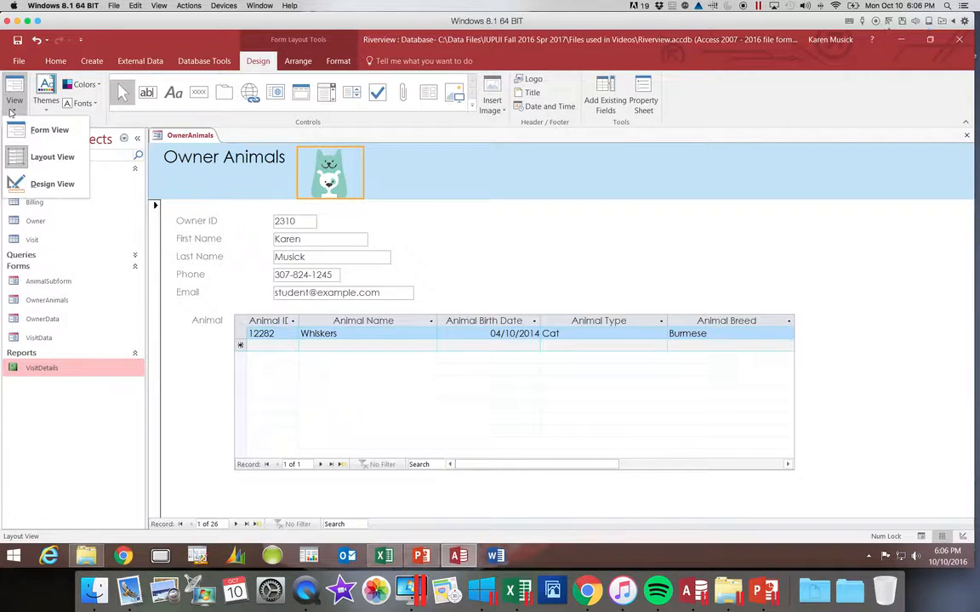
{"action": "left_click", "coordinate": [32, 184]}
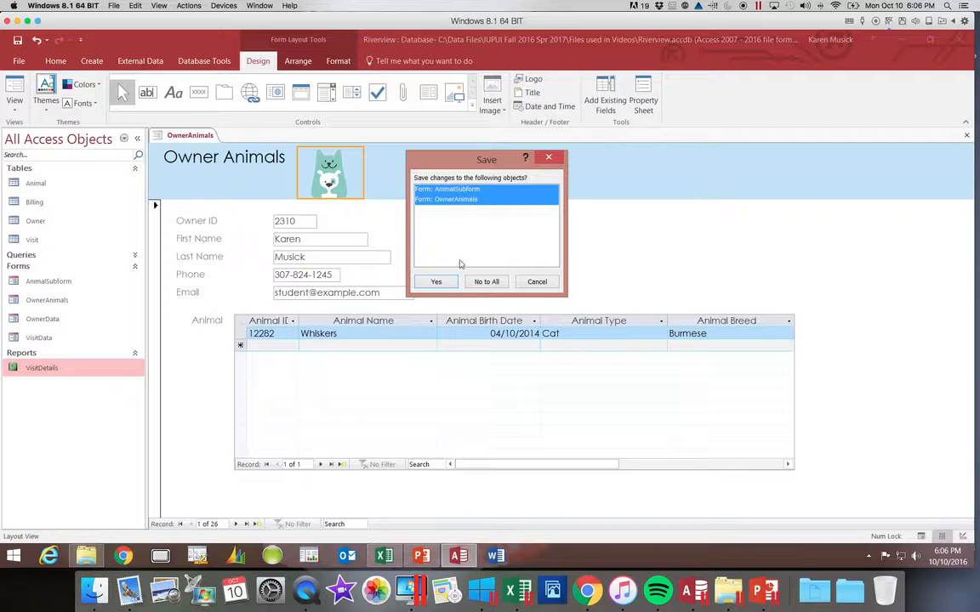
{"action": "left_click", "coordinate": [436, 282]}
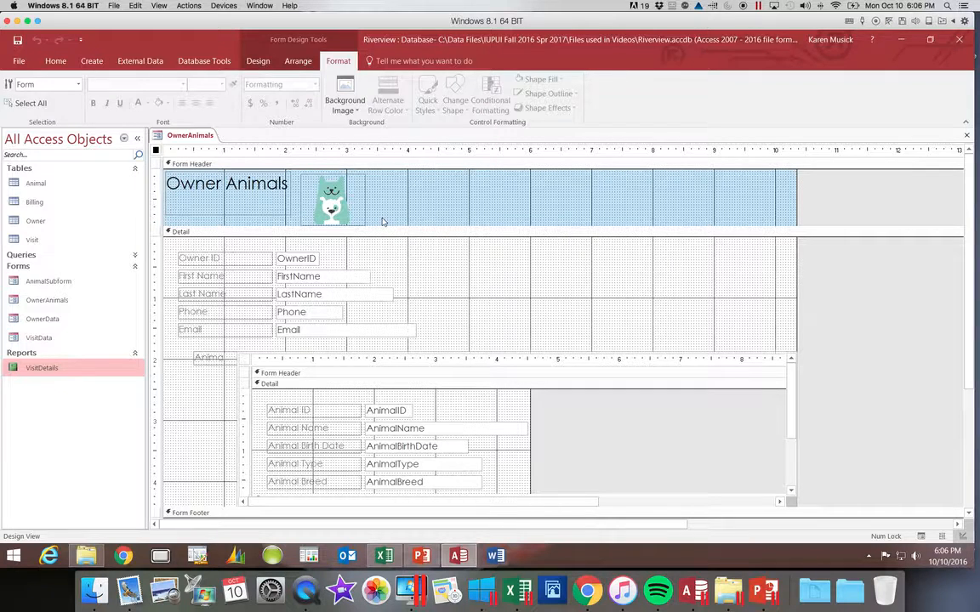
Step: Add a label about 3.3 inches wide in the form header beyond the logo, reading "Prepared by" followed by the preparer's full name
{"action": "left_click", "coordinate": [257, 61]}
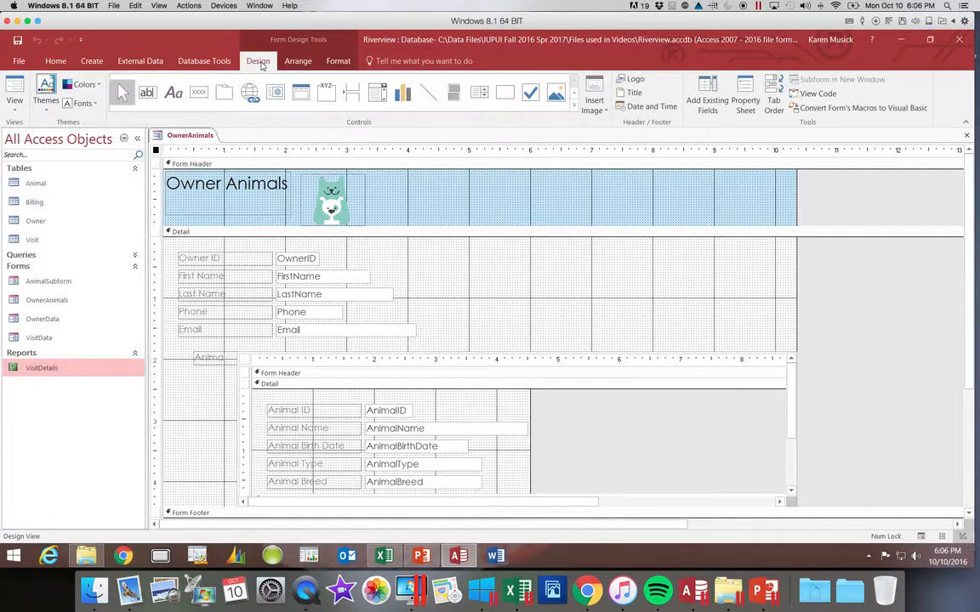
{"action": "left_click", "coordinate": [170, 91]}
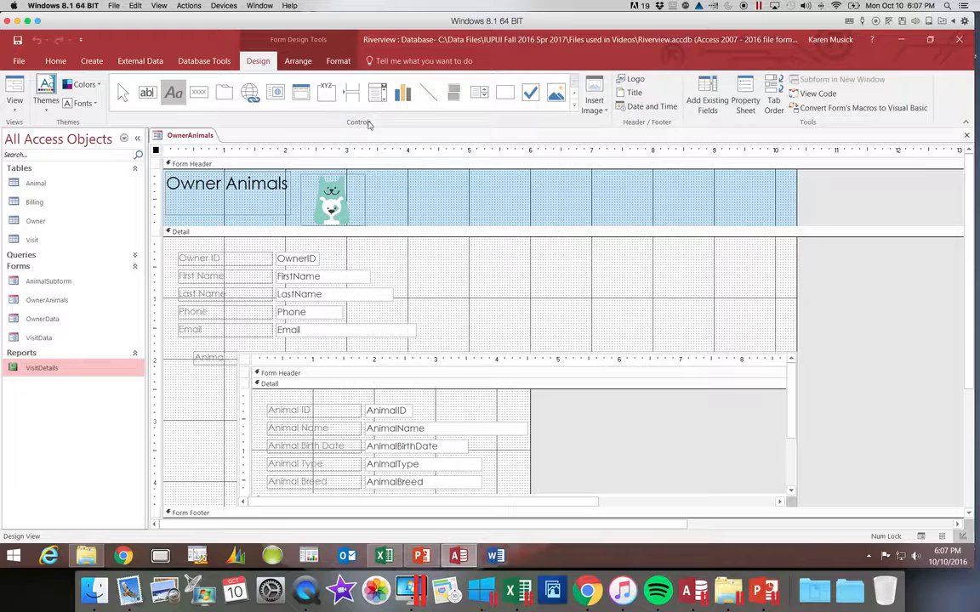
{"action": "left_click_drag", "start_coordinate": [512, 168], "coordinate": [713, 215]}
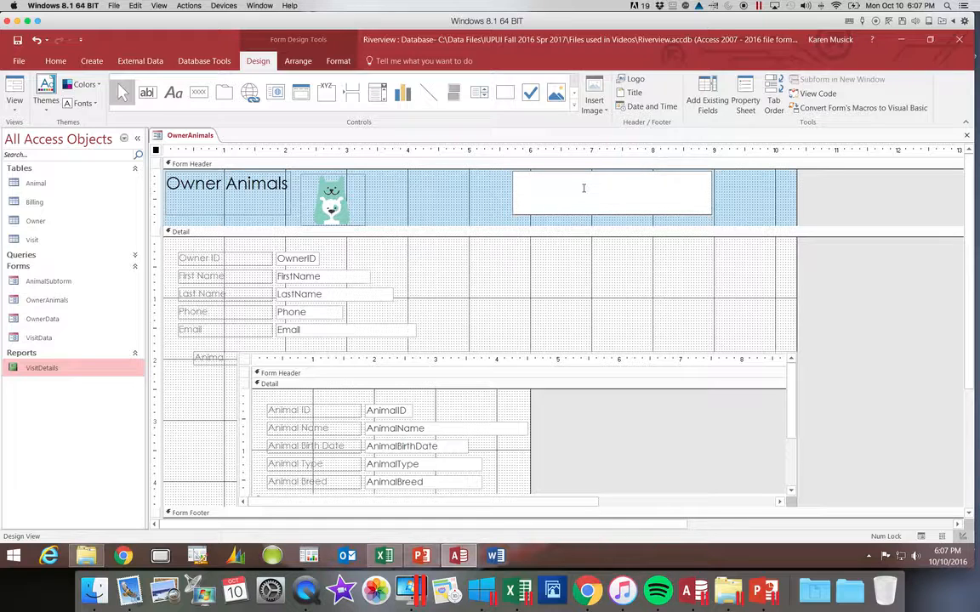
{"action": "type", "text": "repared by Karen Musick"}
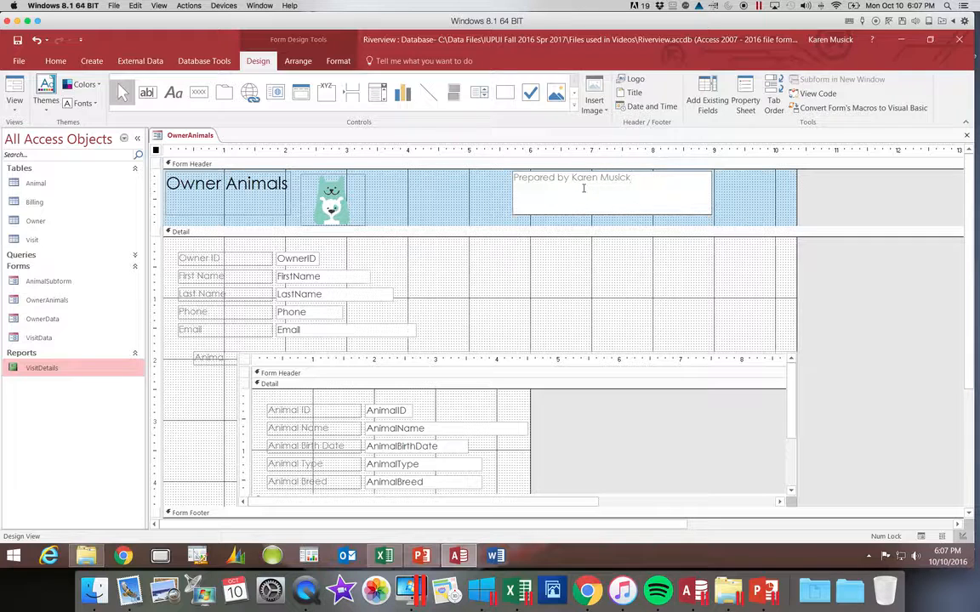
{"action": "left_click", "coordinate": [473, 199]}
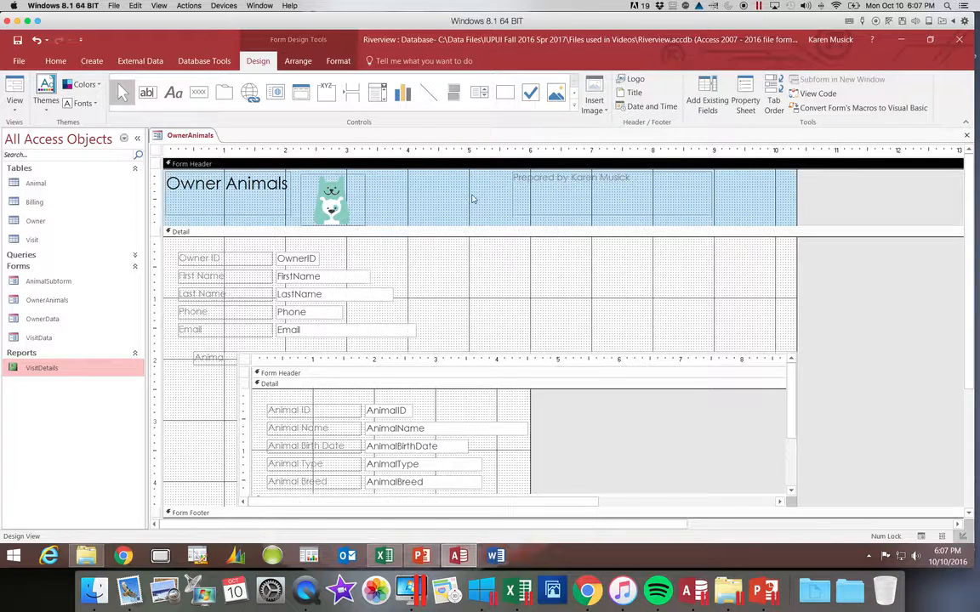
Step: Format the "Prepared by" label in the form header as 20-point bold text in the red theme color
{"action": "left_click", "coordinate": [555, 193]}
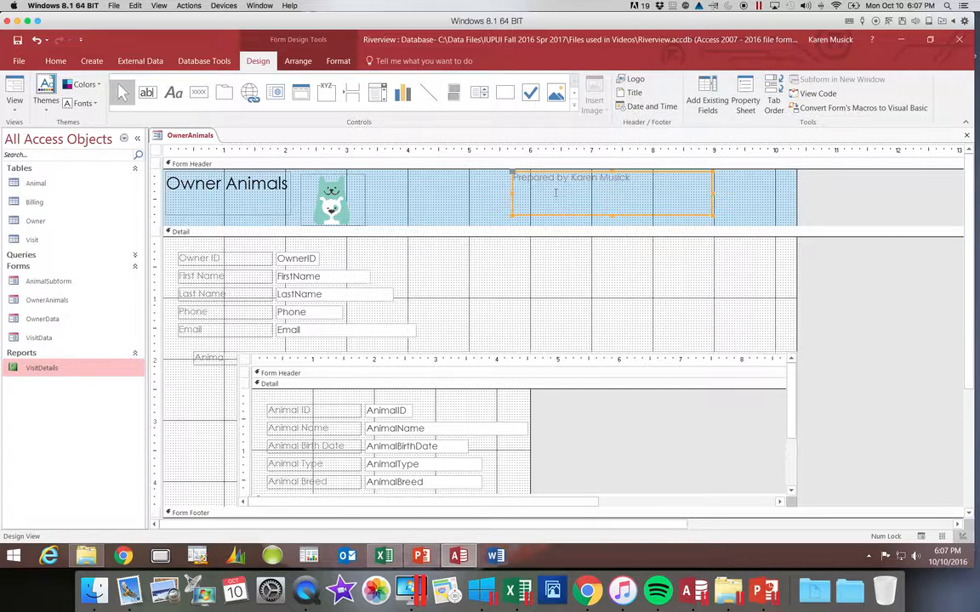
{"action": "left_click", "coordinate": [339, 61]}
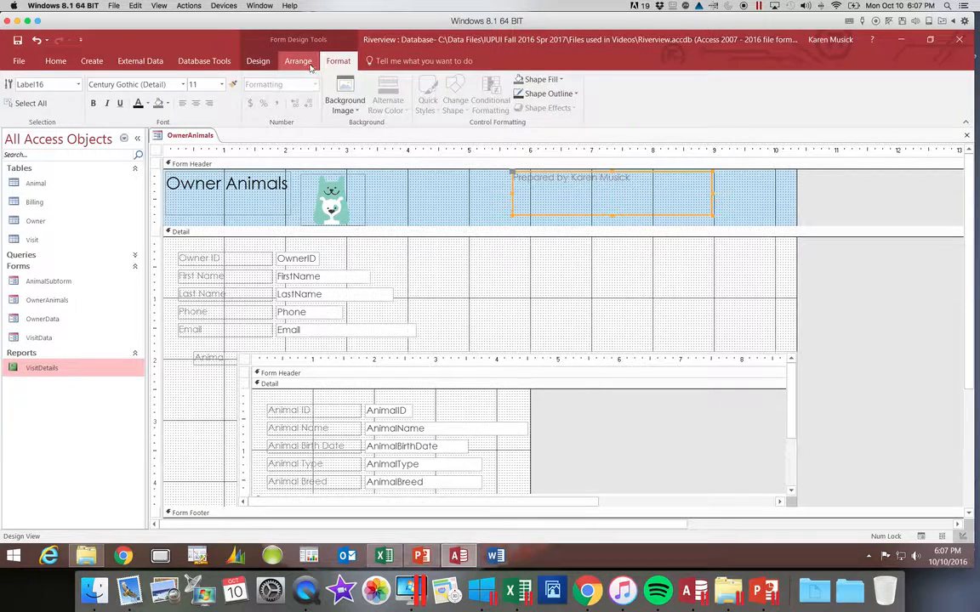
{"action": "left_click", "coordinate": [215, 82]}
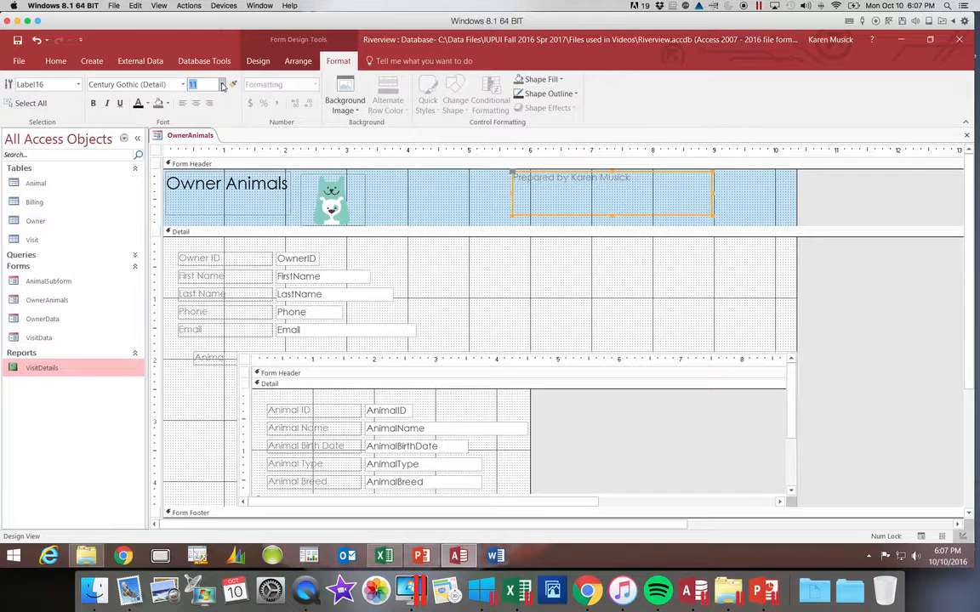
{"action": "left_click", "coordinate": [221, 84]}
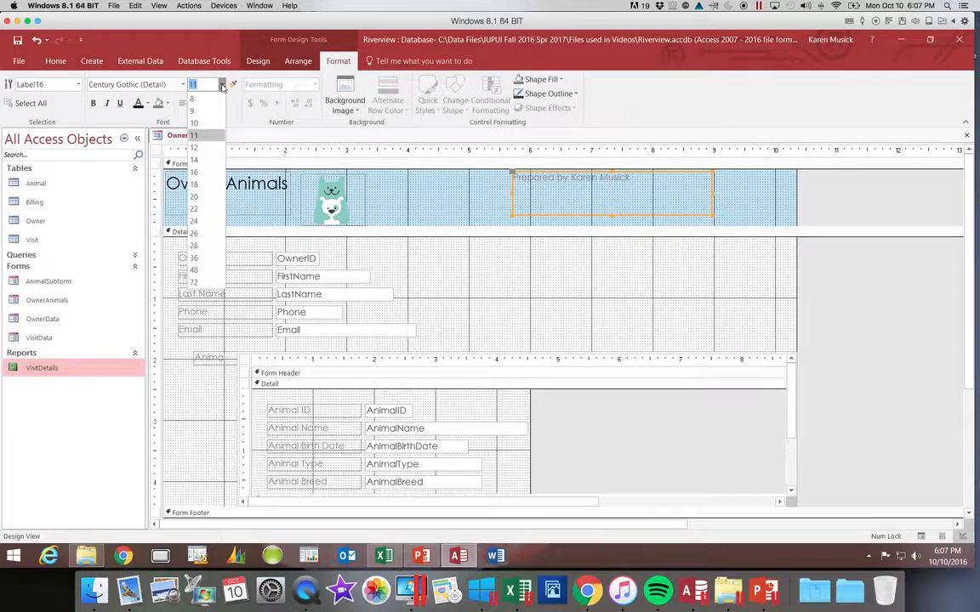
{"action": "left_click", "coordinate": [209, 197]}
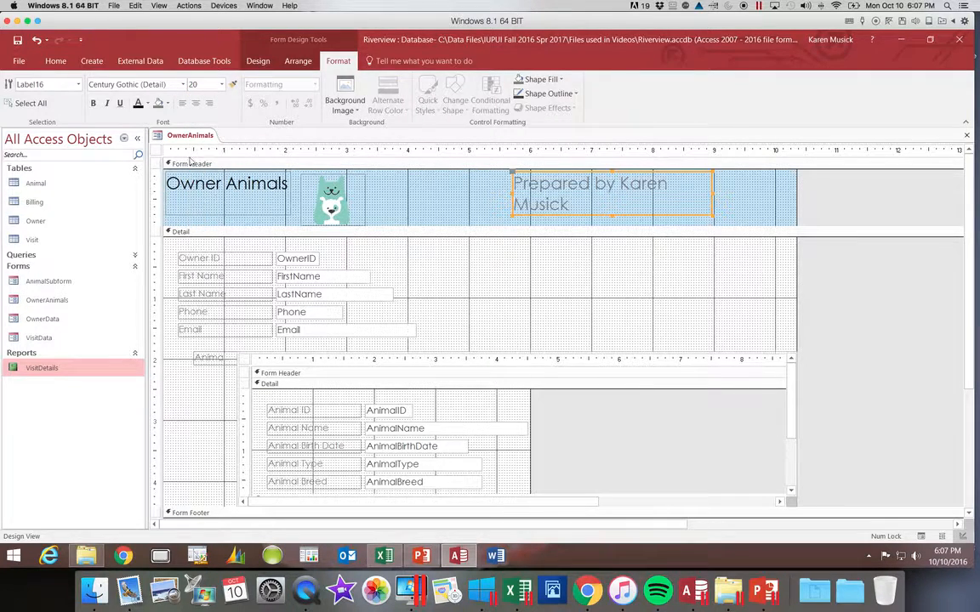
{"action": "left_click", "coordinate": [93, 104]}
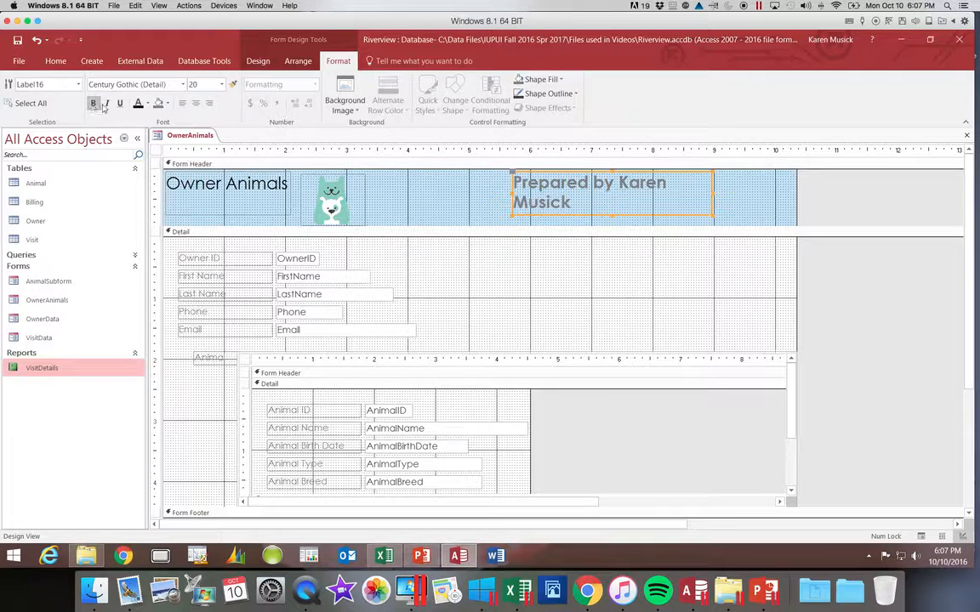
{"action": "left_click", "coordinate": [149, 105]}
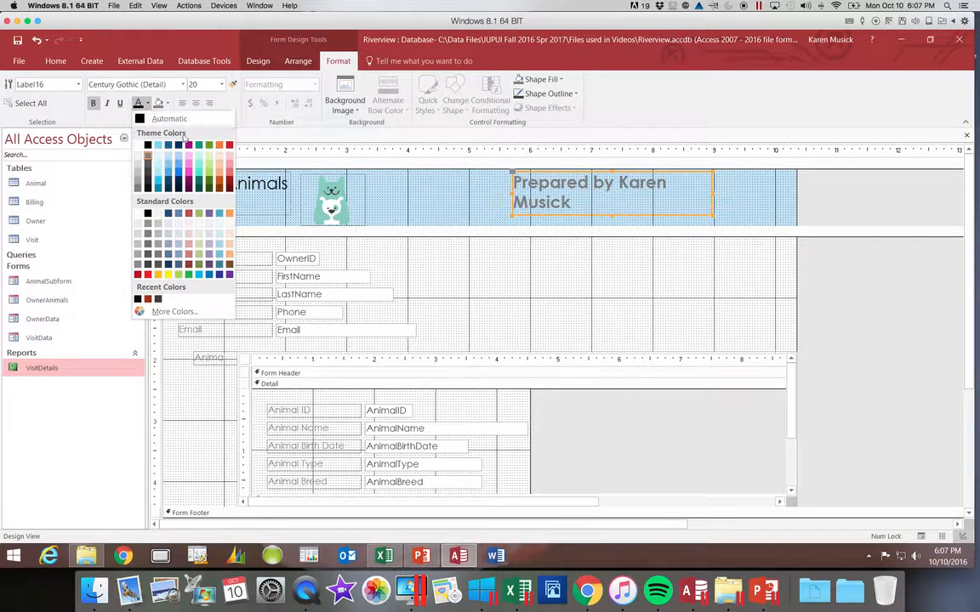
{"action": "left_click", "coordinate": [230, 145]}
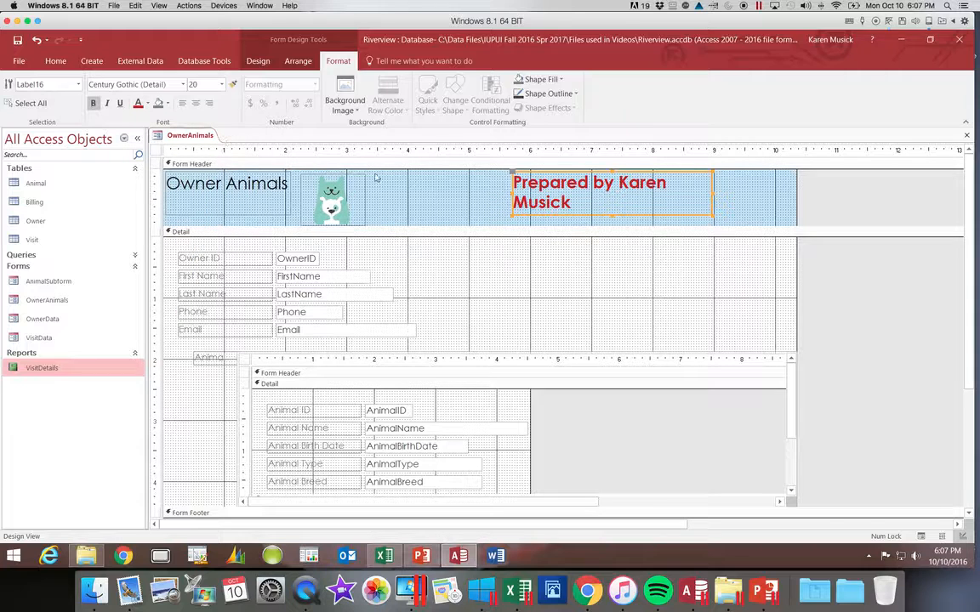
Step: Widen the "Prepared by" label in the form header to about 4.1 inches so its text fits on one line
{"action": "left_click", "coordinate": [711, 192]}
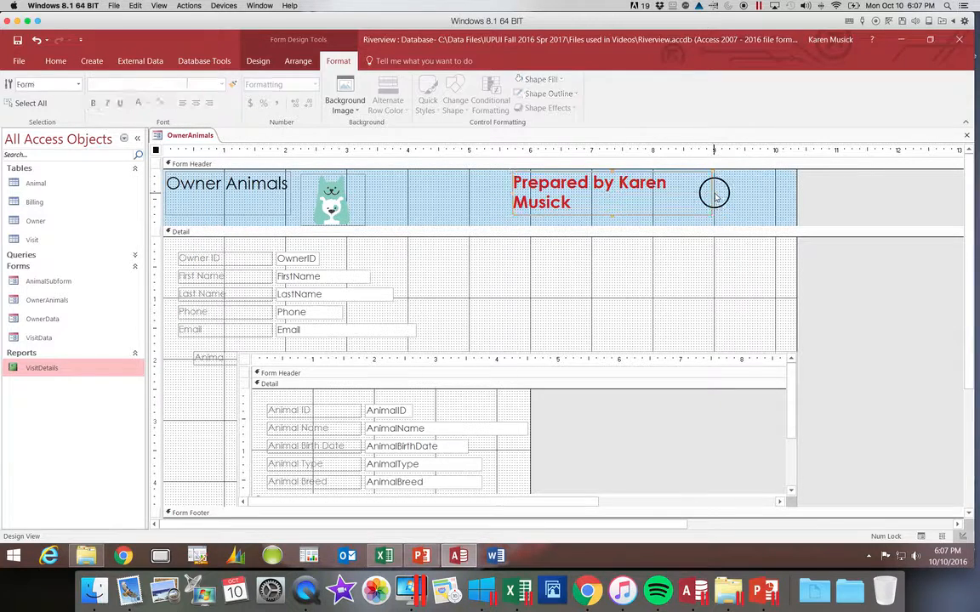
{"action": "left_click", "coordinate": [703, 197]}
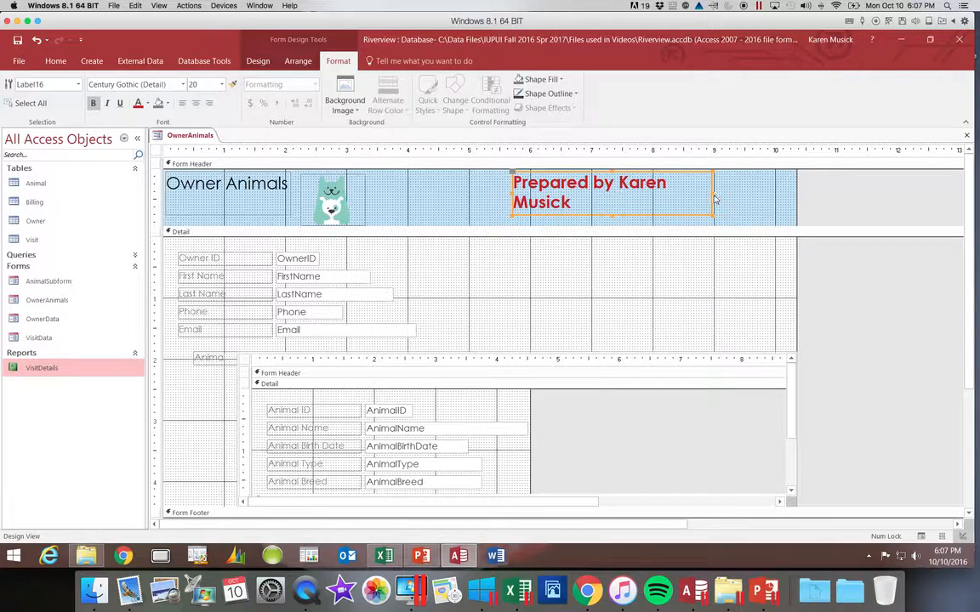
{"action": "left_click", "coordinate": [713, 193]}
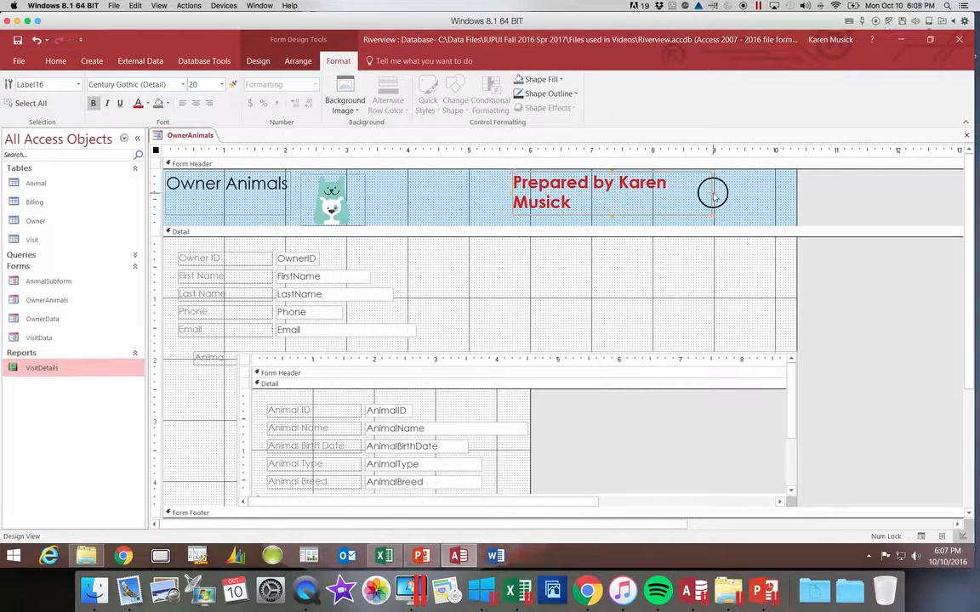
{"action": "left_click_drag", "start_coordinate": [677, 190], "coordinate": [680, 192]}
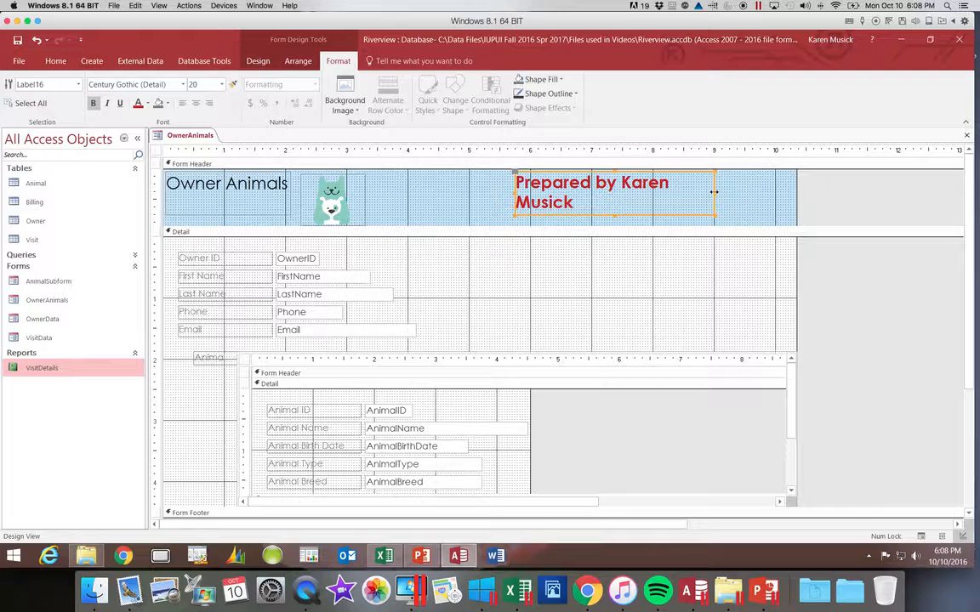
{"action": "left_click_drag", "start_coordinate": [715, 193], "coordinate": [784, 199]}
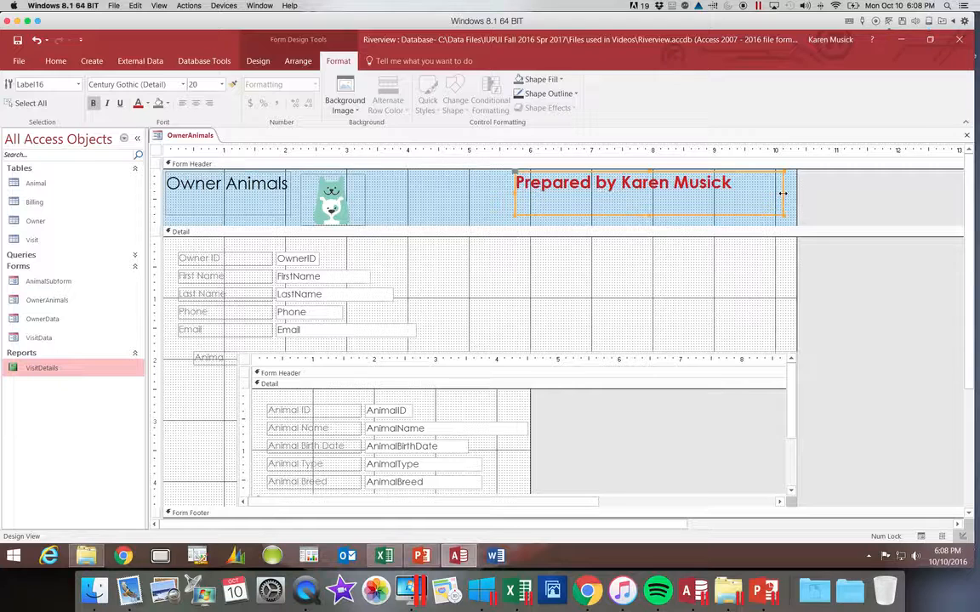
{"action": "left_click_drag", "start_coordinate": [783, 193], "coordinate": [769, 192]}
{"action": "left_click", "coordinate": [433, 211]}
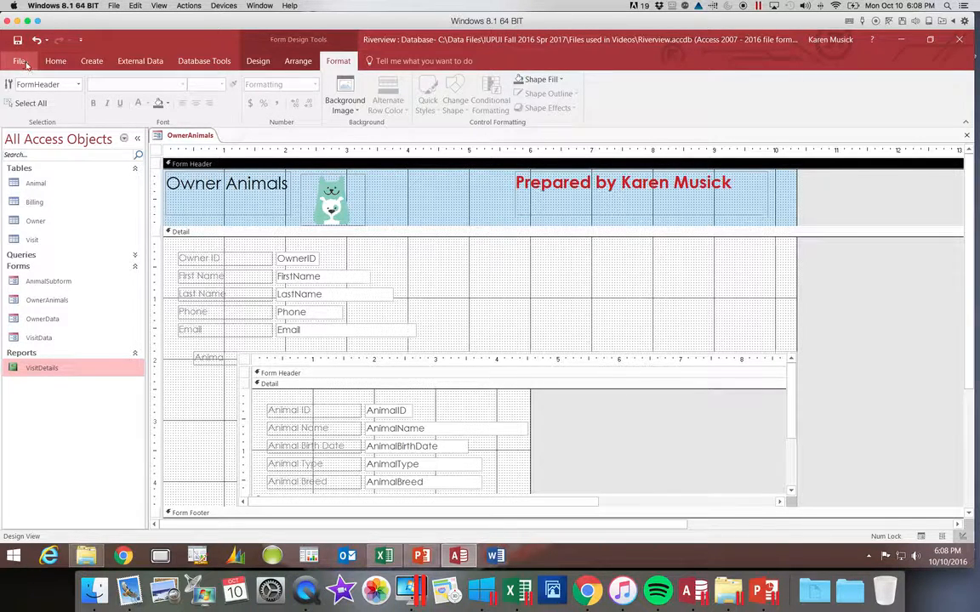
Step: Display the OwnerAnimals form in Form View to check the finished header and the subform columns
{"action": "left_click", "coordinate": [56, 62]}
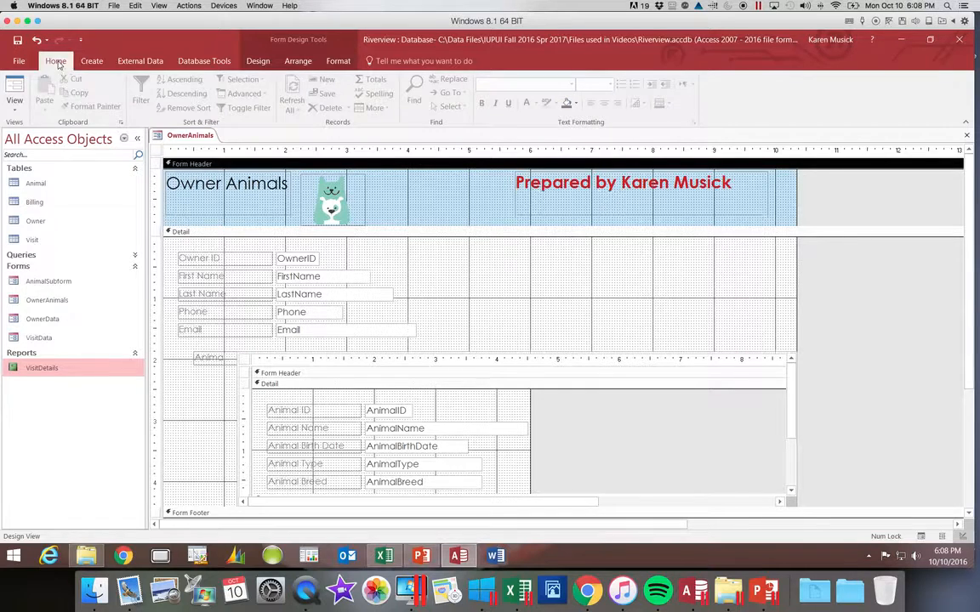
{"action": "left_click", "coordinate": [17, 109]}
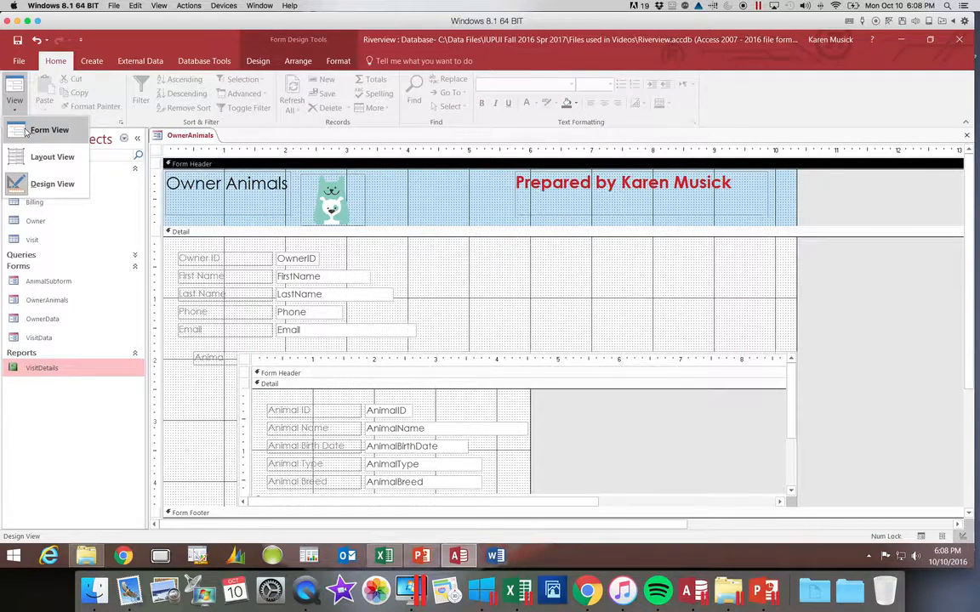
{"action": "left_click", "coordinate": [26, 130]}
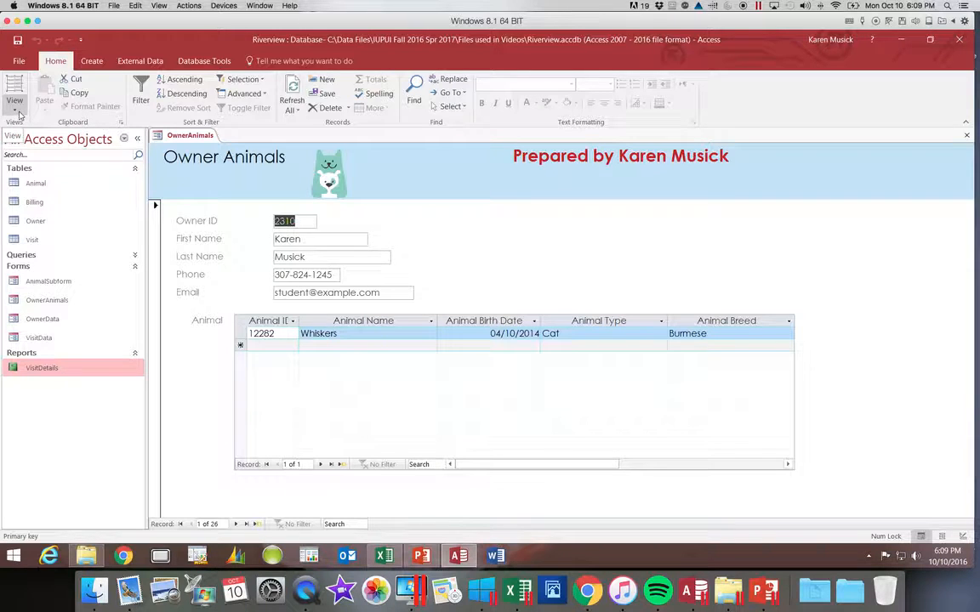
Step: In Layout View, widen the animal subform and enlarge its Animal ID column until the full heading fits
{"action": "left_click", "coordinate": [17, 109]}
{"action": "left_click", "coordinate": [52, 158]}
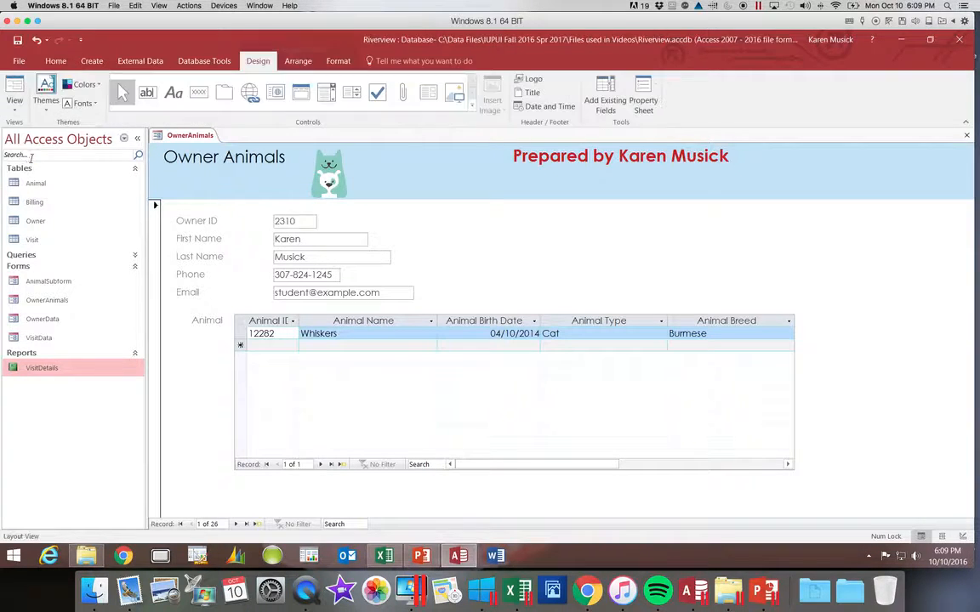
{"action": "left_click", "coordinate": [406, 385]}
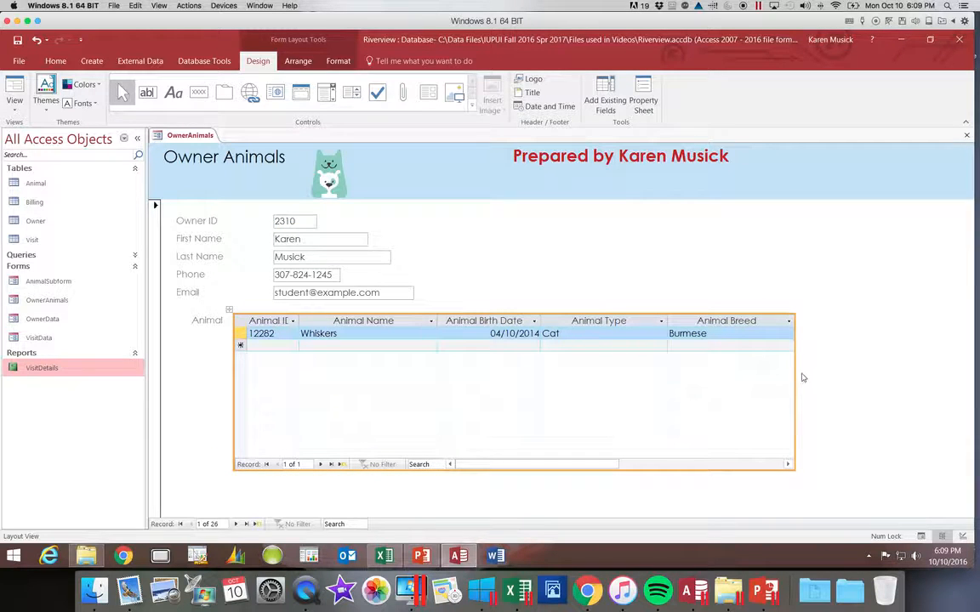
{"action": "left_click_drag", "start_coordinate": [794, 380], "coordinate": [858, 381]}
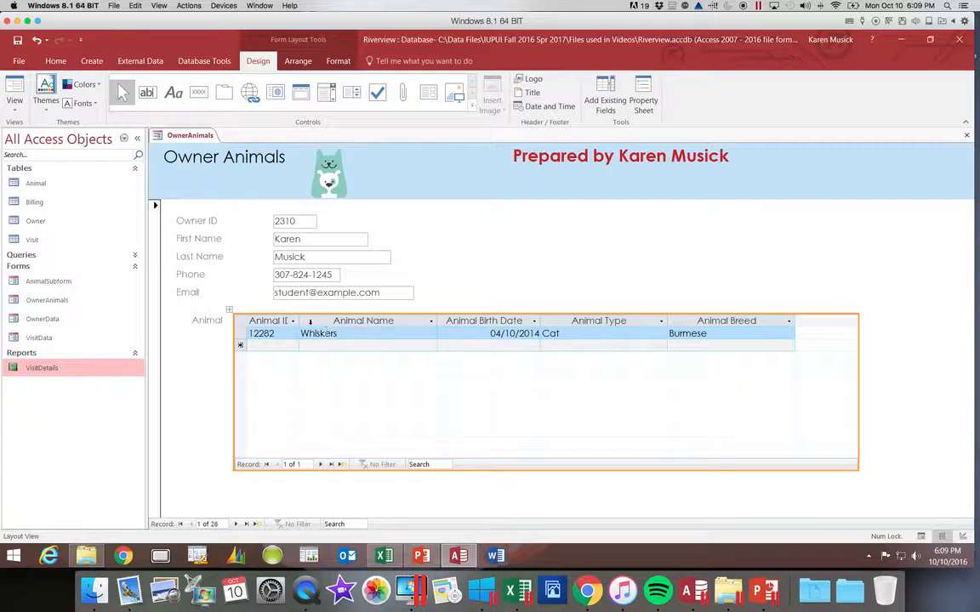
{"action": "left_click_drag", "start_coordinate": [298, 323], "coordinate": [311, 327]}
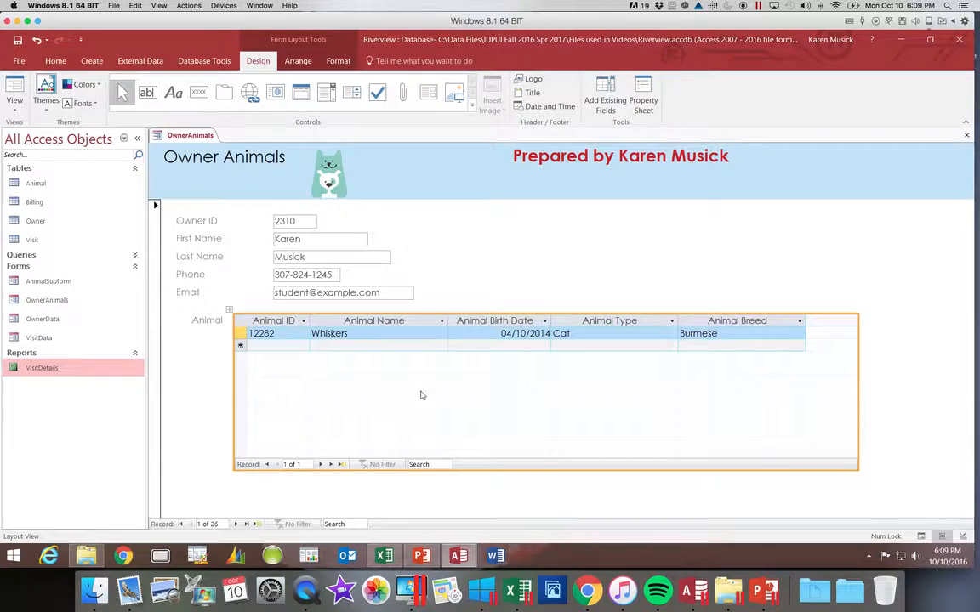
Step: Narrow the animal subform so its outer edge lines up with the end of the Animal Breed column
{"action": "left_click", "coordinate": [860, 391]}
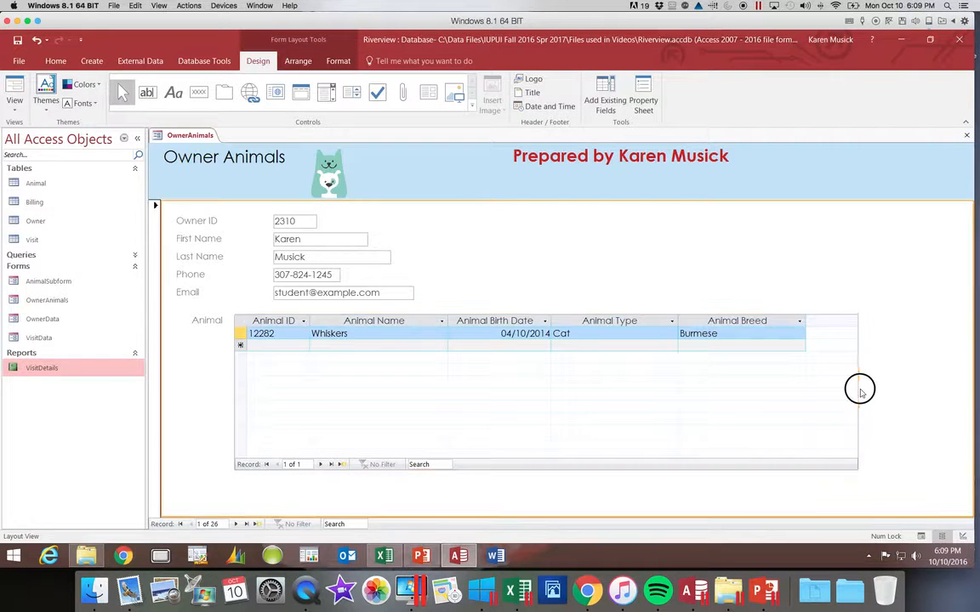
{"action": "left_click", "coordinate": [853, 395]}
{"action": "left_click_drag", "start_coordinate": [858, 392], "coordinate": [805, 391]}
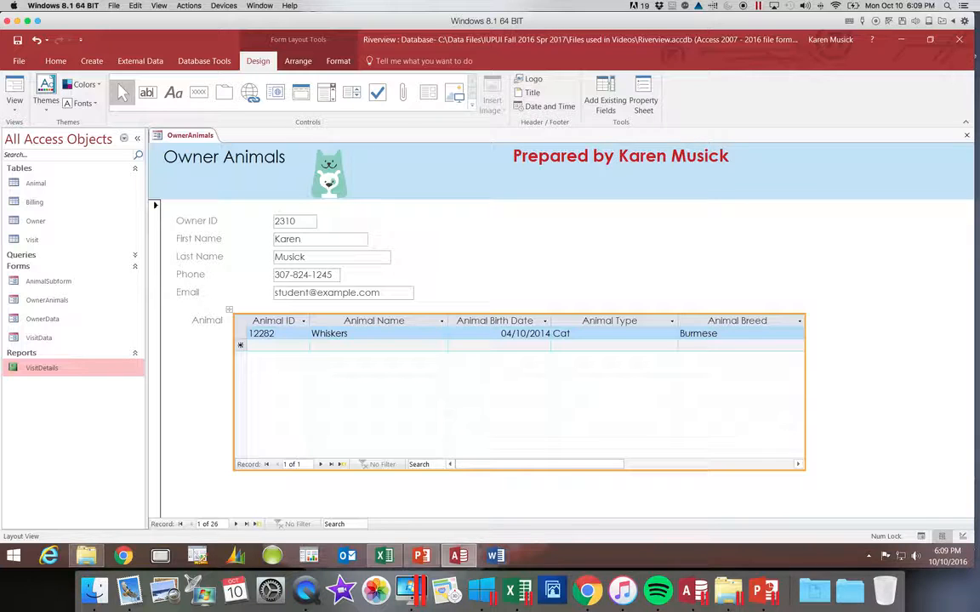
Step: Save the OwnerAnimals form, replacing the earlier changes, and switch it to Form View
{"action": "left_click", "coordinate": [17, 40]}
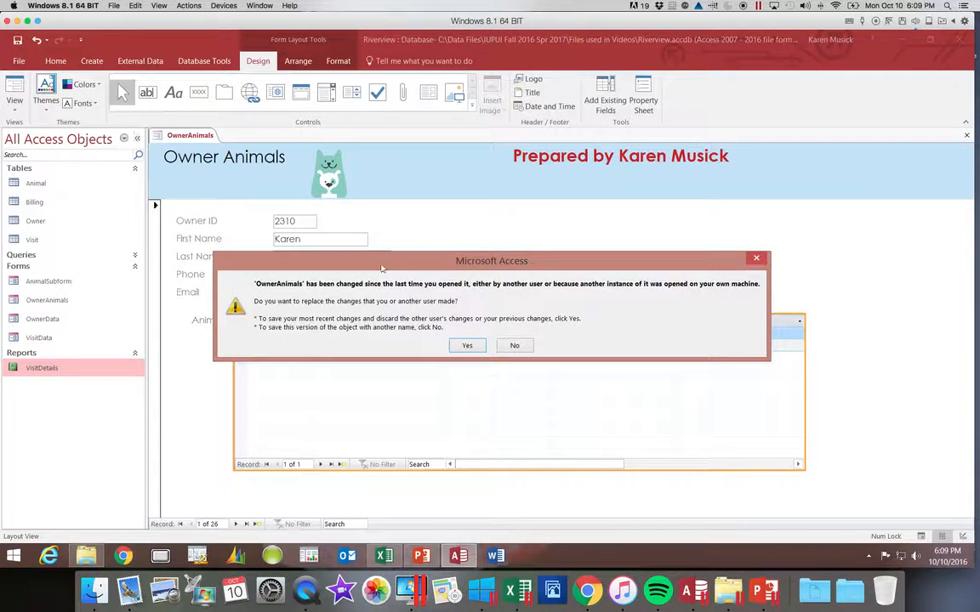
{"action": "left_click", "coordinate": [467, 345]}
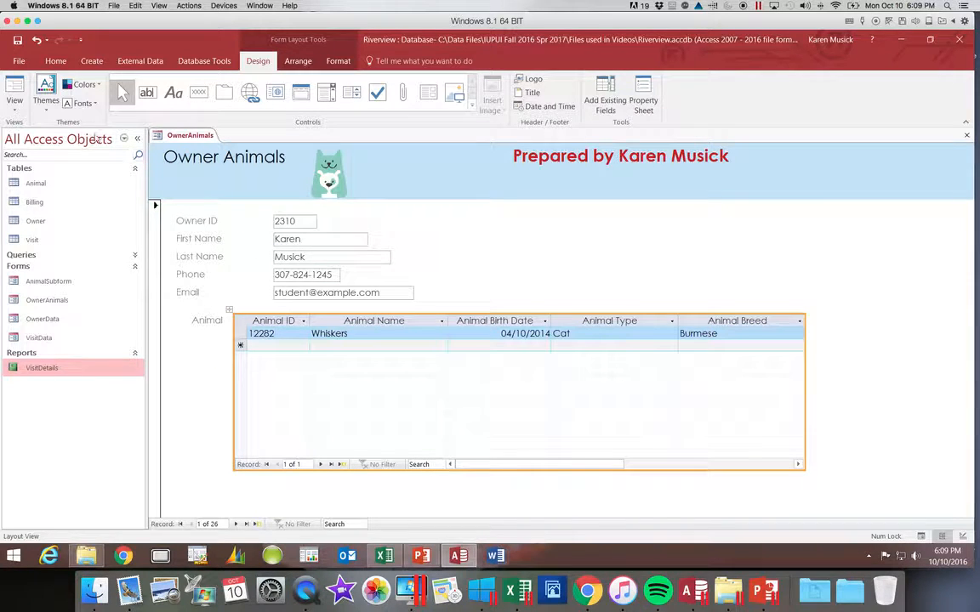
{"action": "left_click", "coordinate": [15, 105]}
{"action": "left_click", "coordinate": [22, 128]}
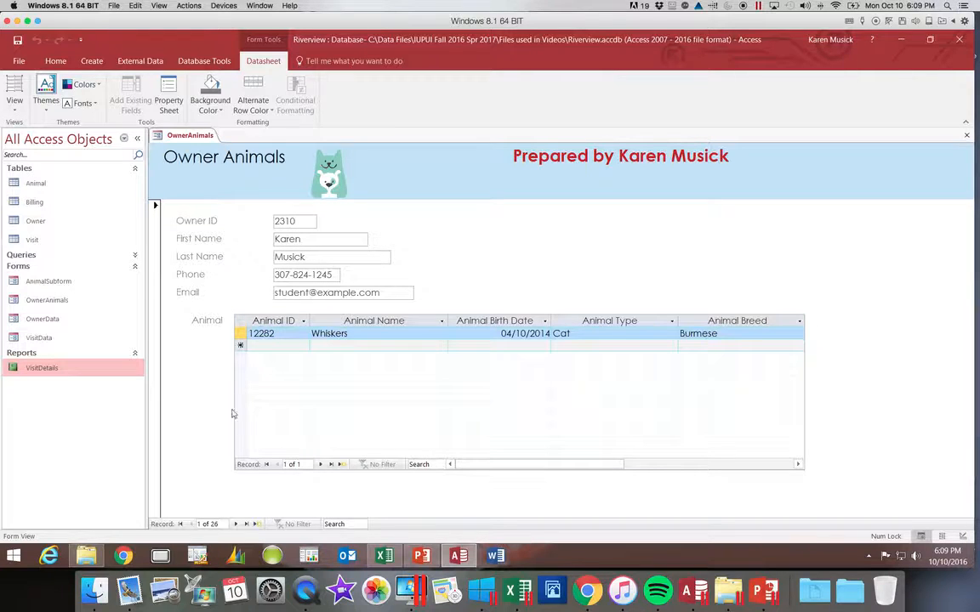
Step: Browse the last two owner records and record 18 with their animals, and close the OwnerAnimals form
{"action": "left_click", "coordinate": [248, 524]}
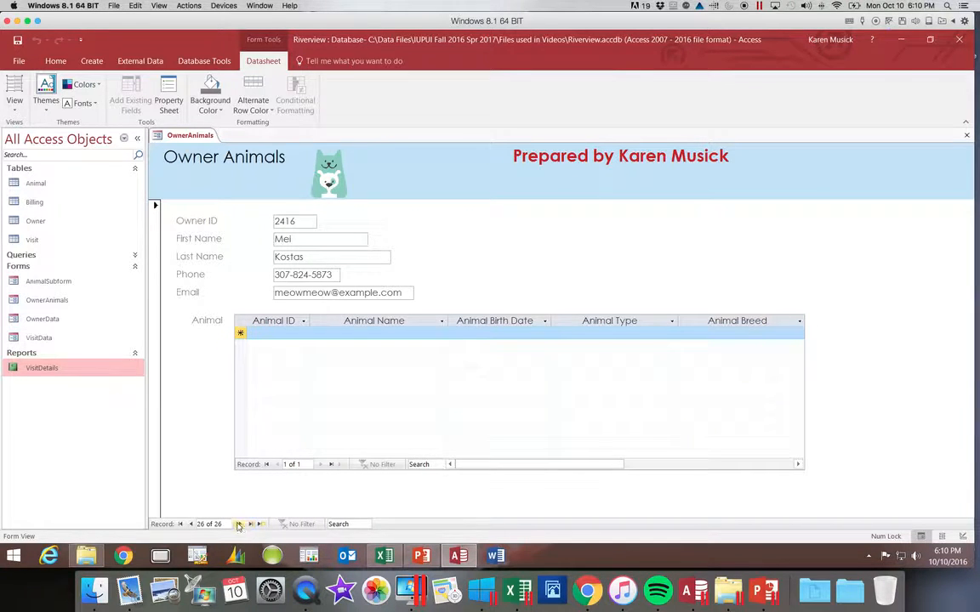
{"action": "left_click", "coordinate": [190, 525]}
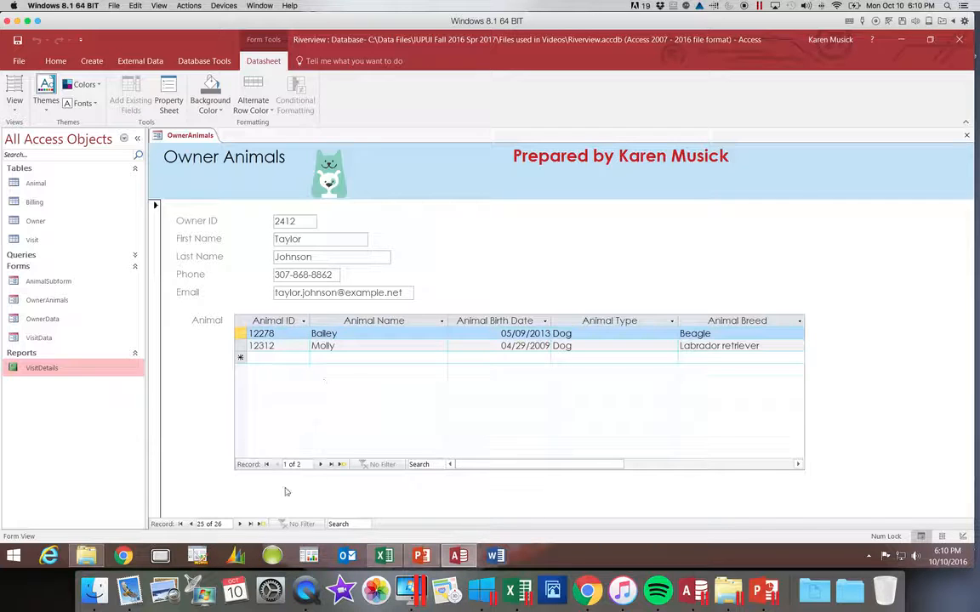
{"action": "left_click", "coordinate": [217, 525]}
{"action": "left_click_drag", "start_coordinate": [207, 525], "coordinate": [182, 525]}
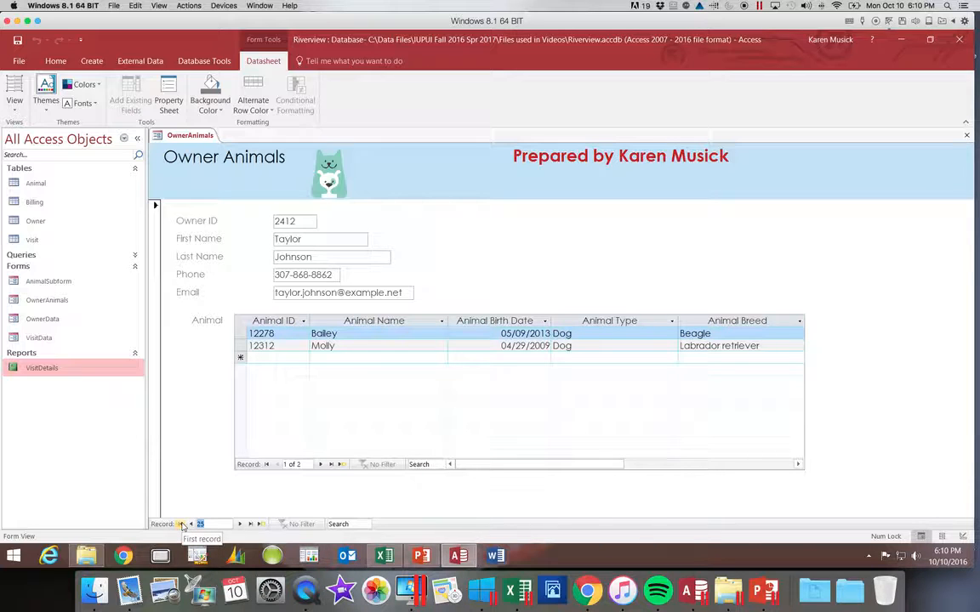
{"action": "type", "text": "18"}
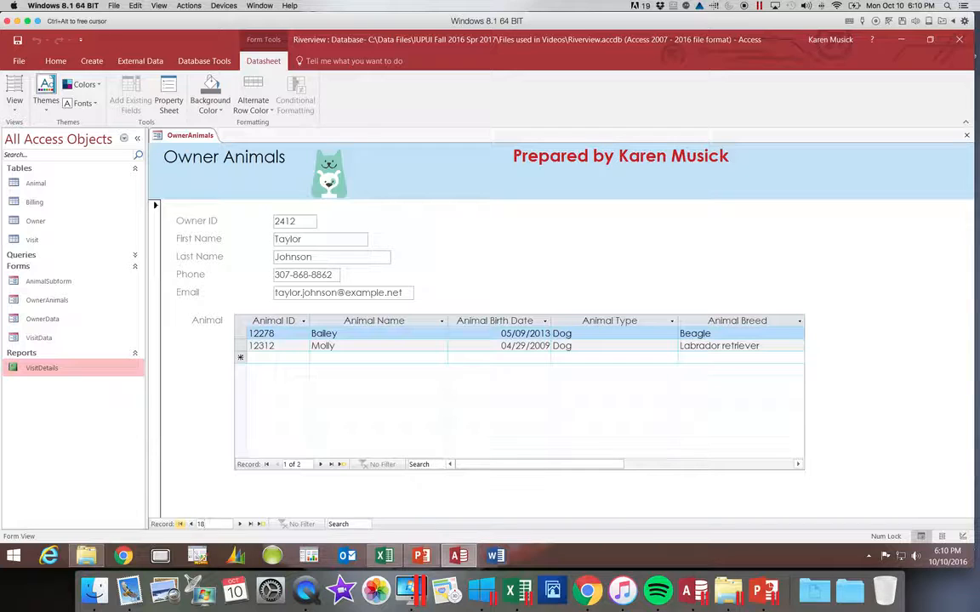
{"action": "key", "text": "Return"}
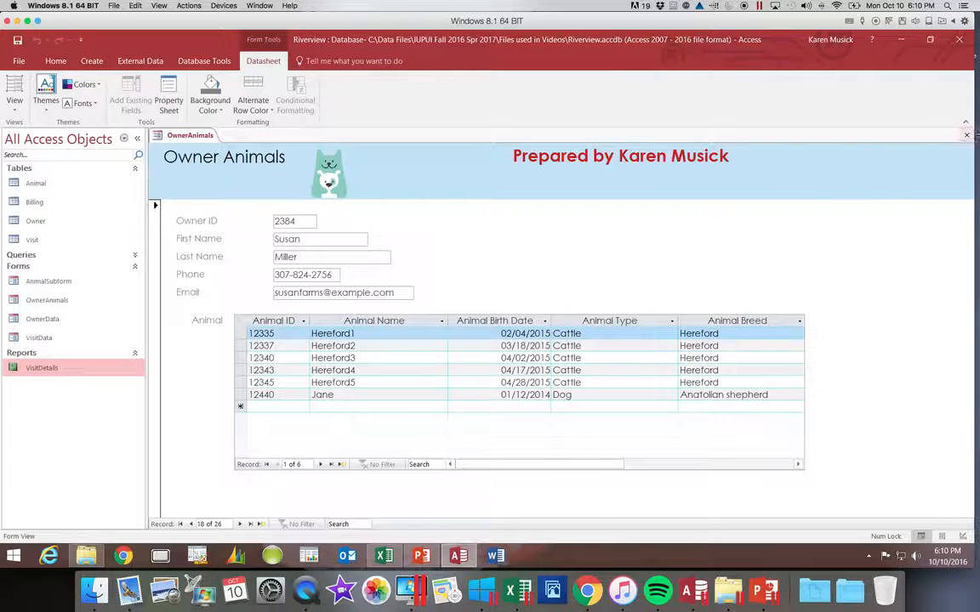
{"action": "left_click", "coordinate": [967, 135]}
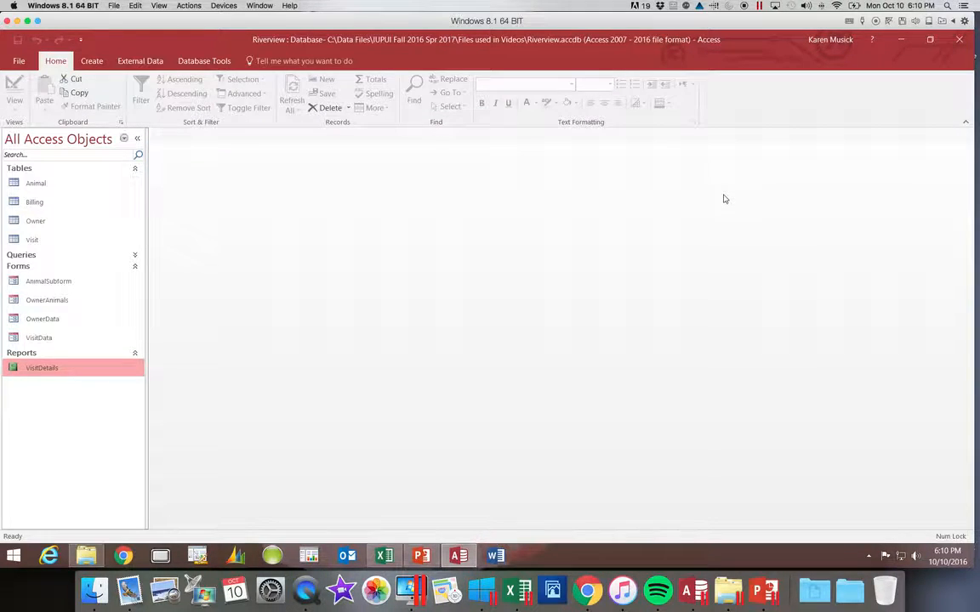